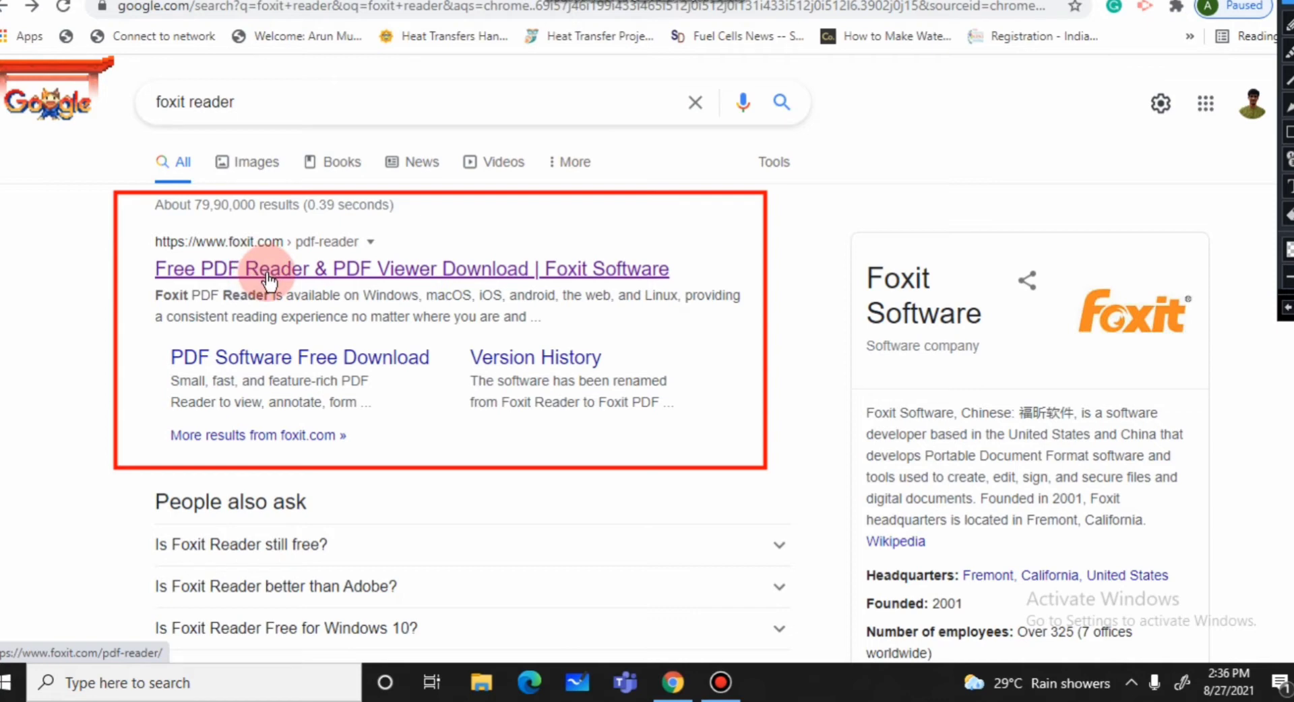
Open the 'Free PDF Reader & PDF Viewer Download | Foxit Software' result and go to Download Now
left_click(269, 280)
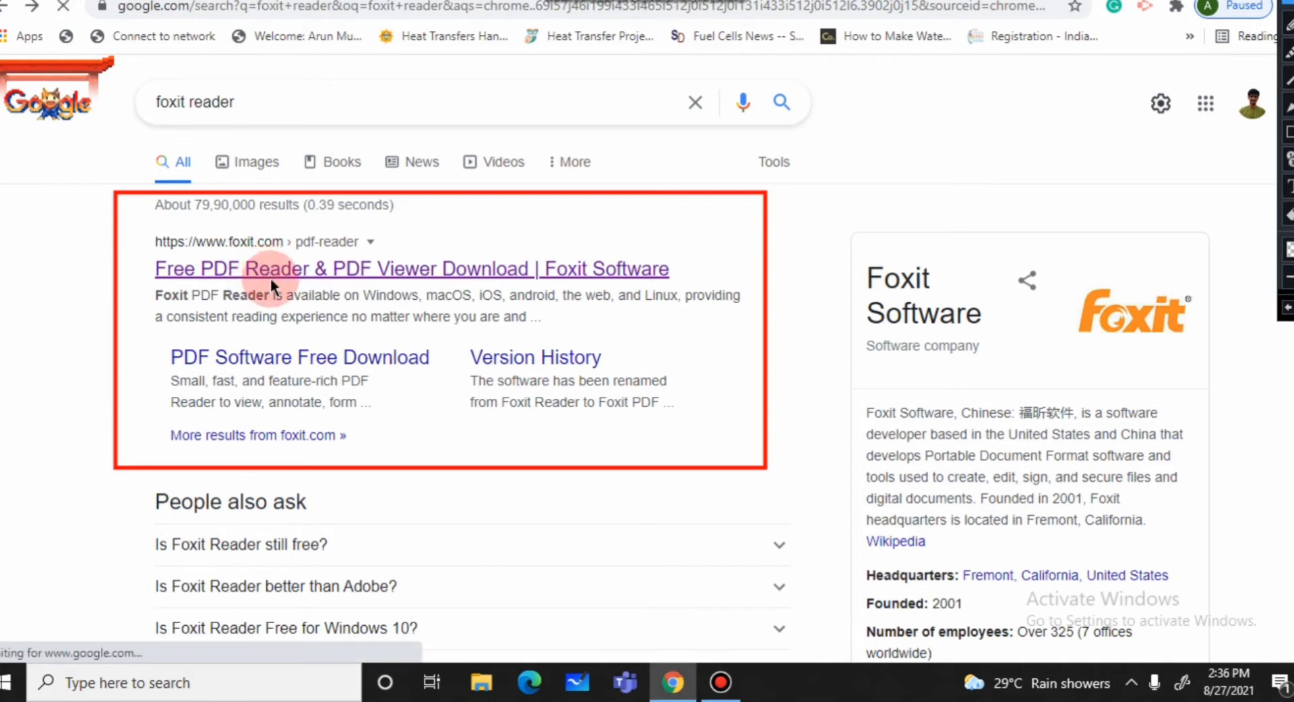
left_click(1288, 214)
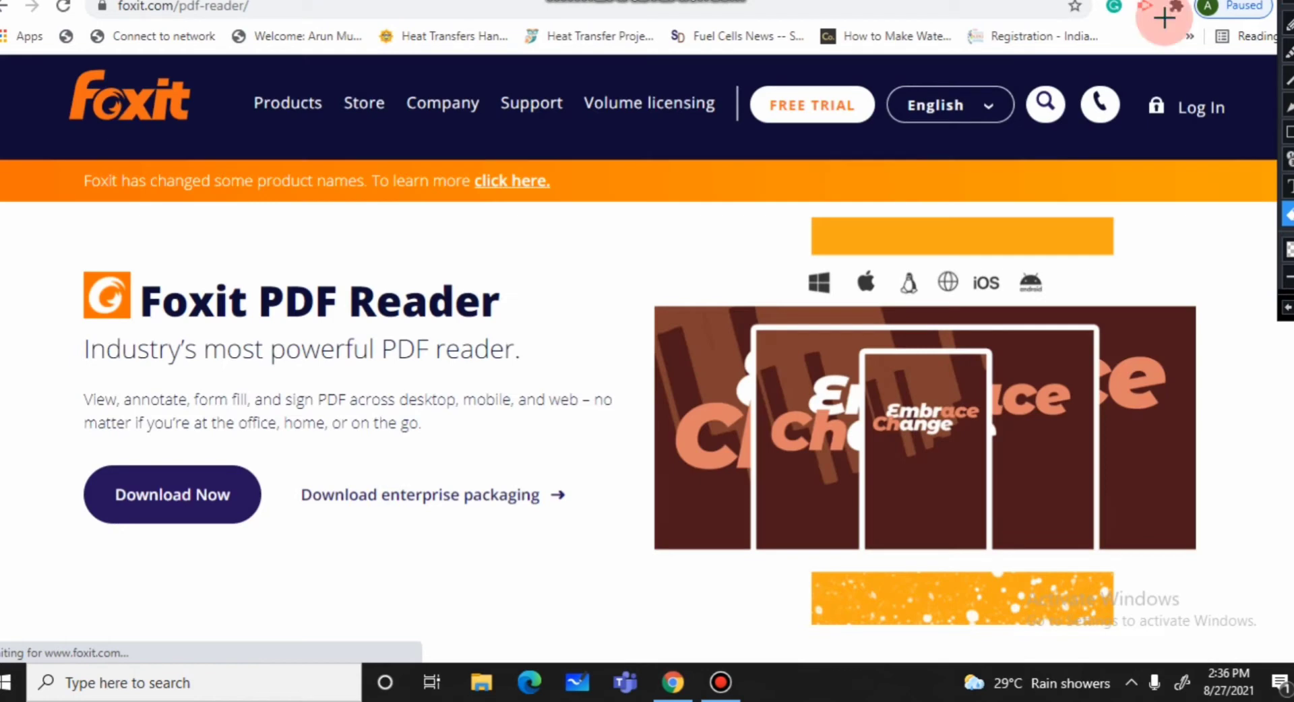
mouse_move(26, 237)
left_mouse_down()
mouse_move(115, 538)
mouse_move(74, 309)
left_mouse_up()
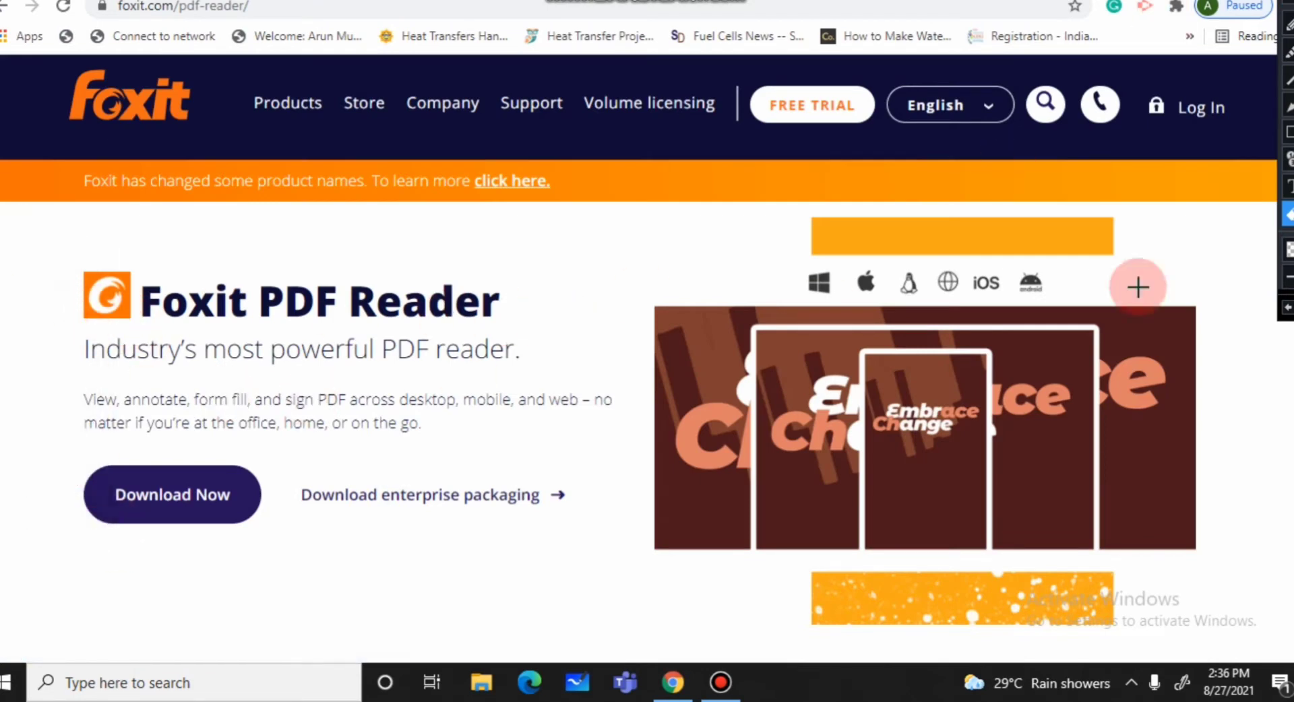
left_click(1286, 133)
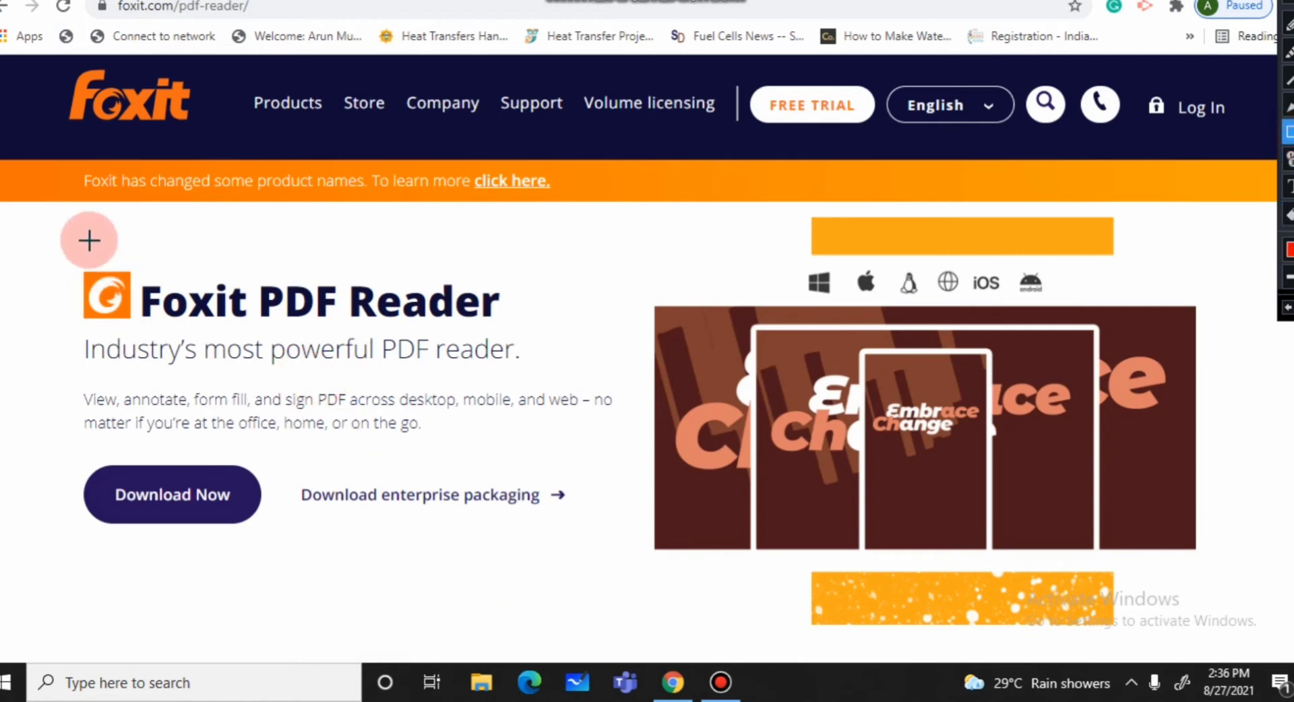
left_click_drag(36, 233, 182, 631)
mouse_move(697, 605)
left_mouse_down()
mouse_move(598, 563)
mouse_move(631, 562)
left_mouse_up()
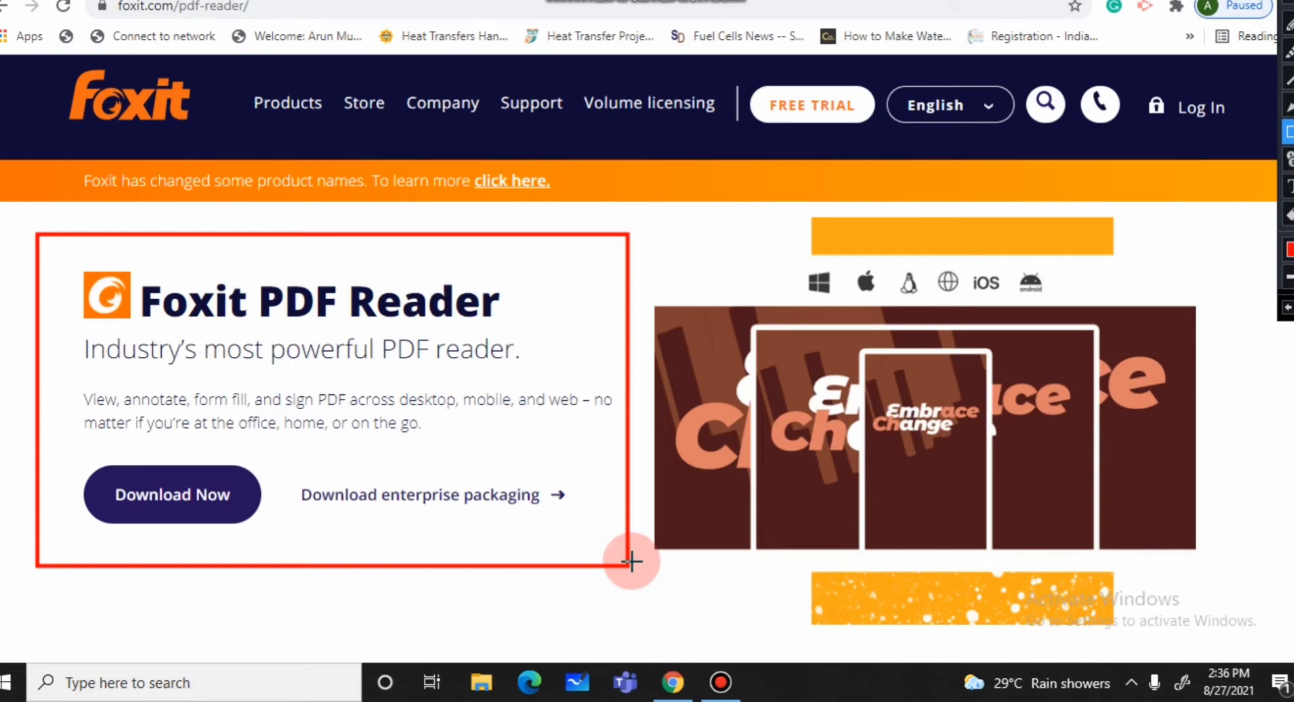
left_click_drag(631, 562, 631, 561)
left_click(24, 689)
left_click(163, 530)
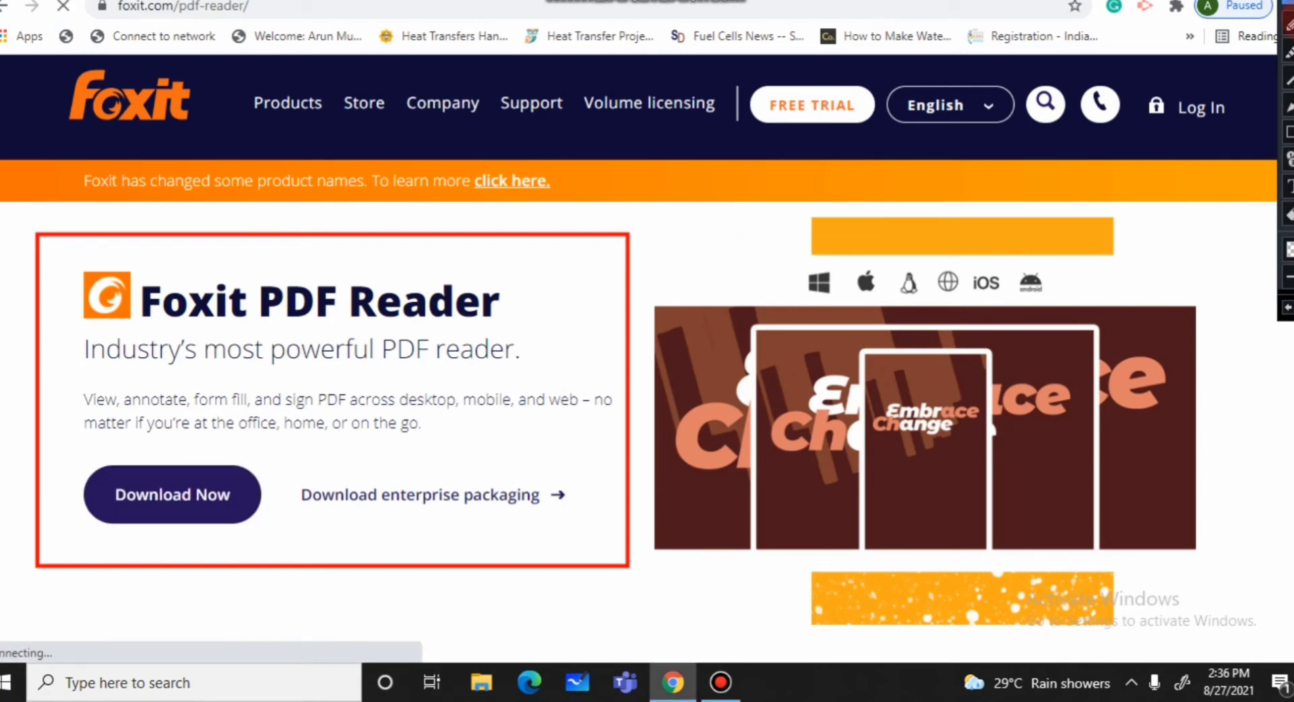
left_click(1286, 214)
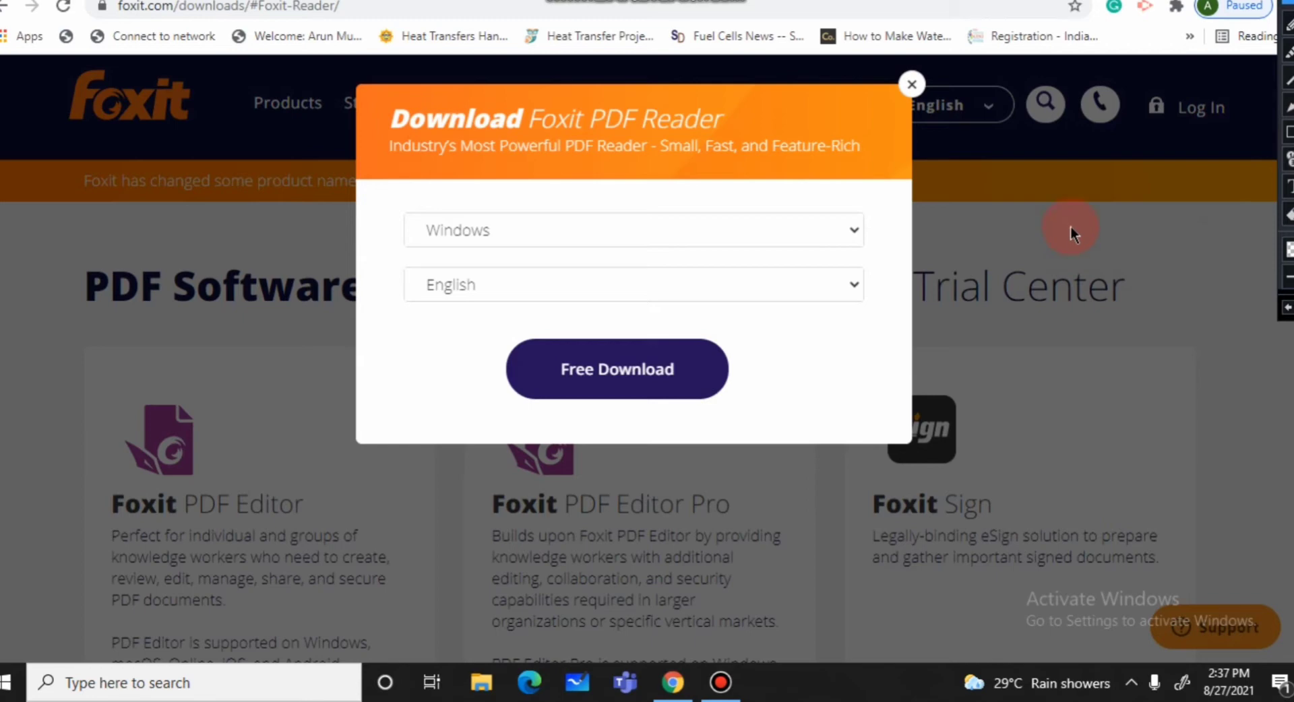
Choose Windows and English in the download dialog and start the Free Download
left_click(528, 239)
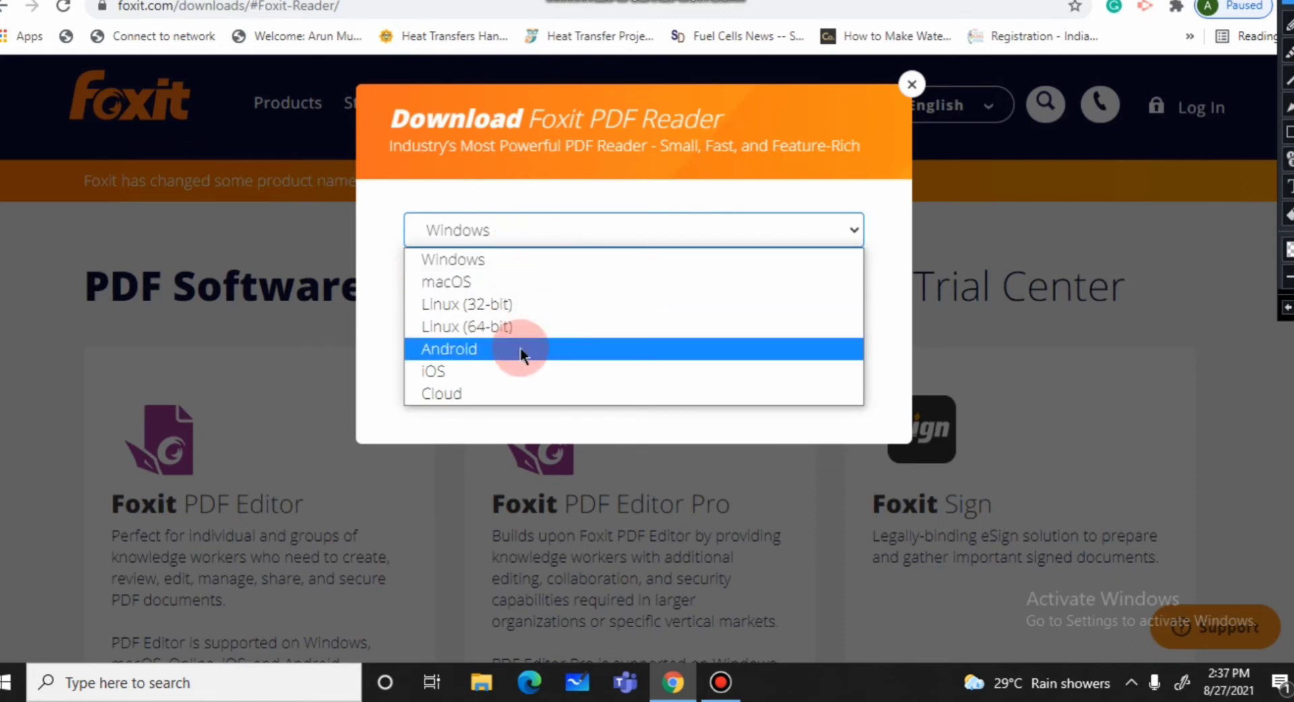
left_click(539, 260)
left_click(543, 276)
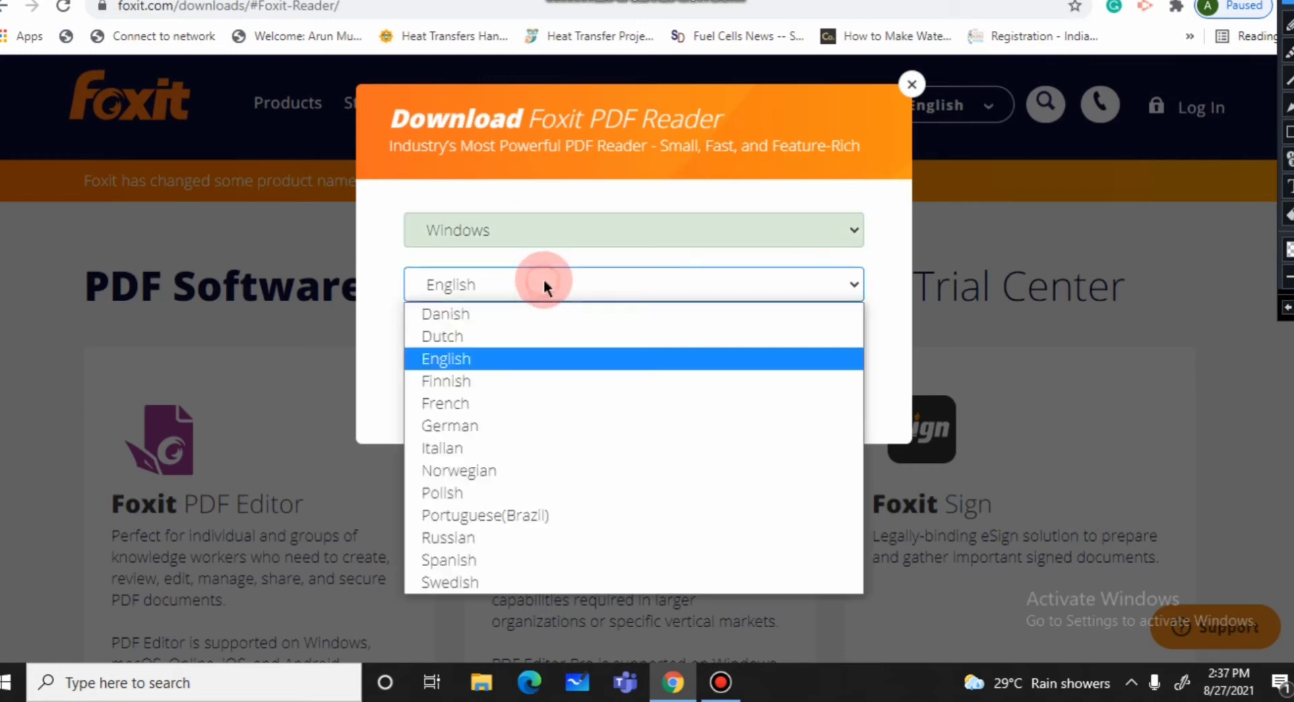
left_click(503, 362)
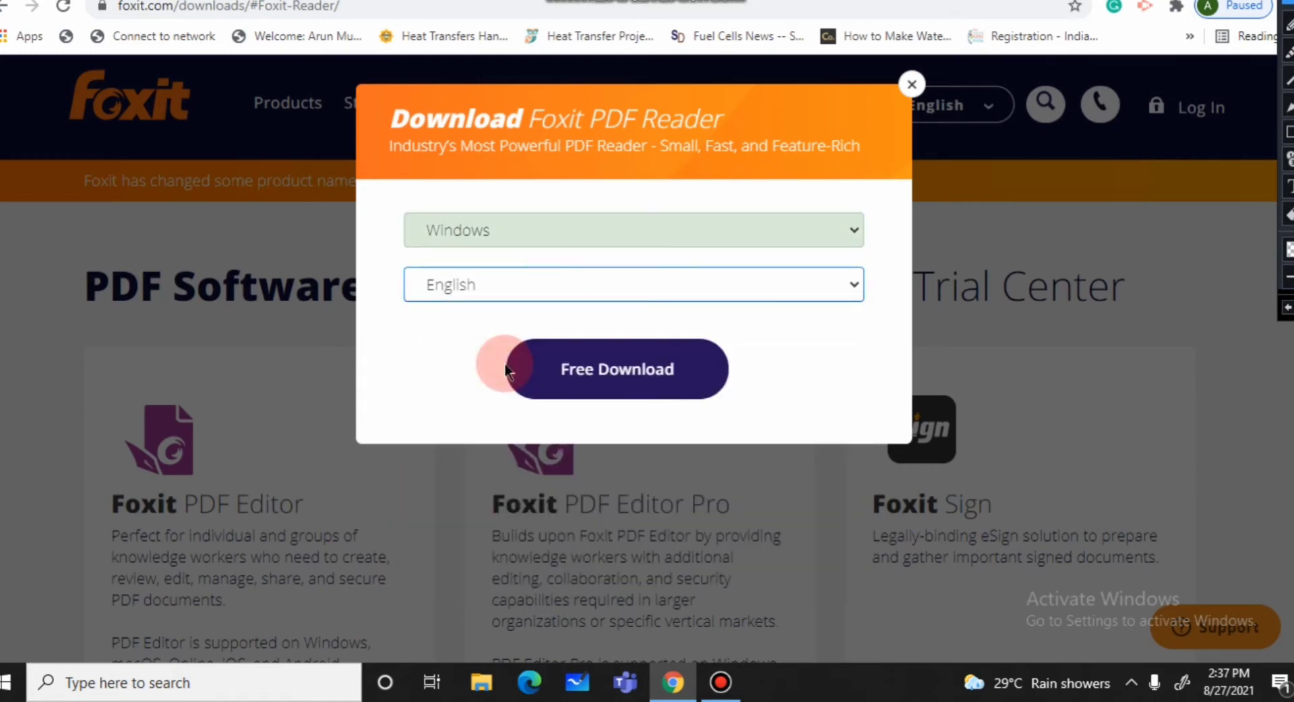
left_click(656, 389)
left_click(637, 367)
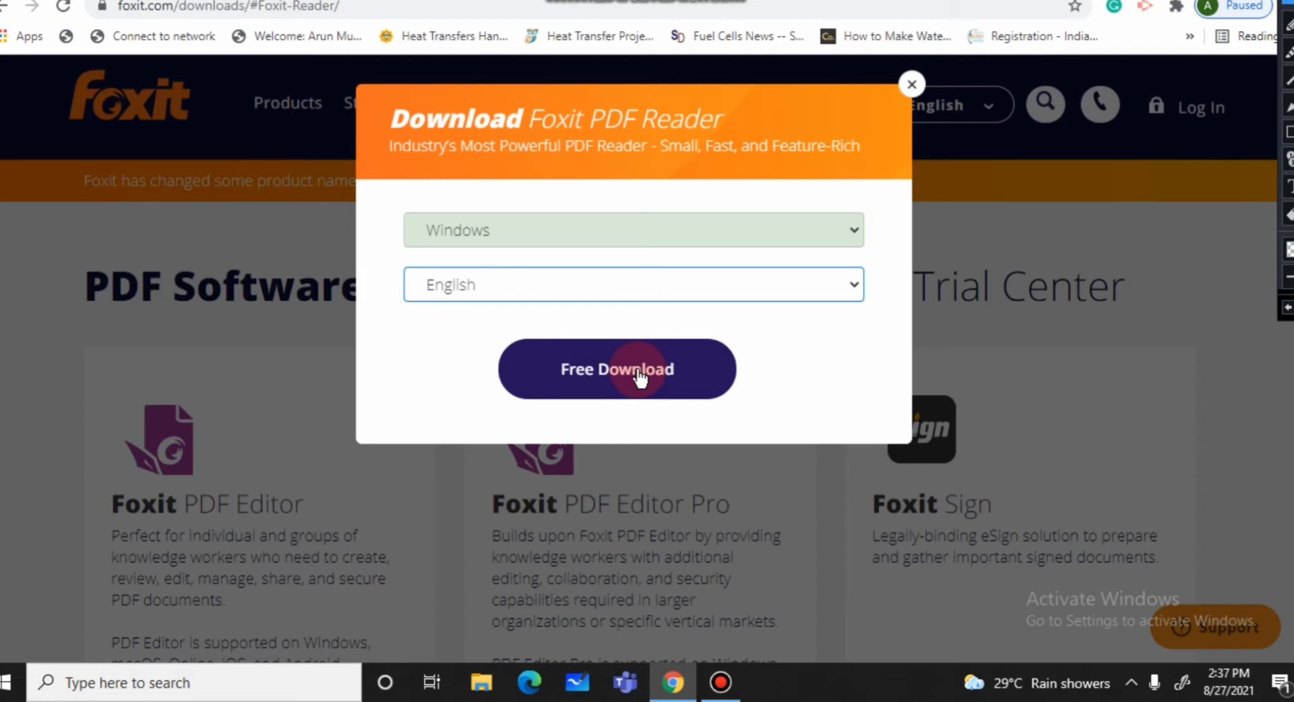
left_click(644, 375)
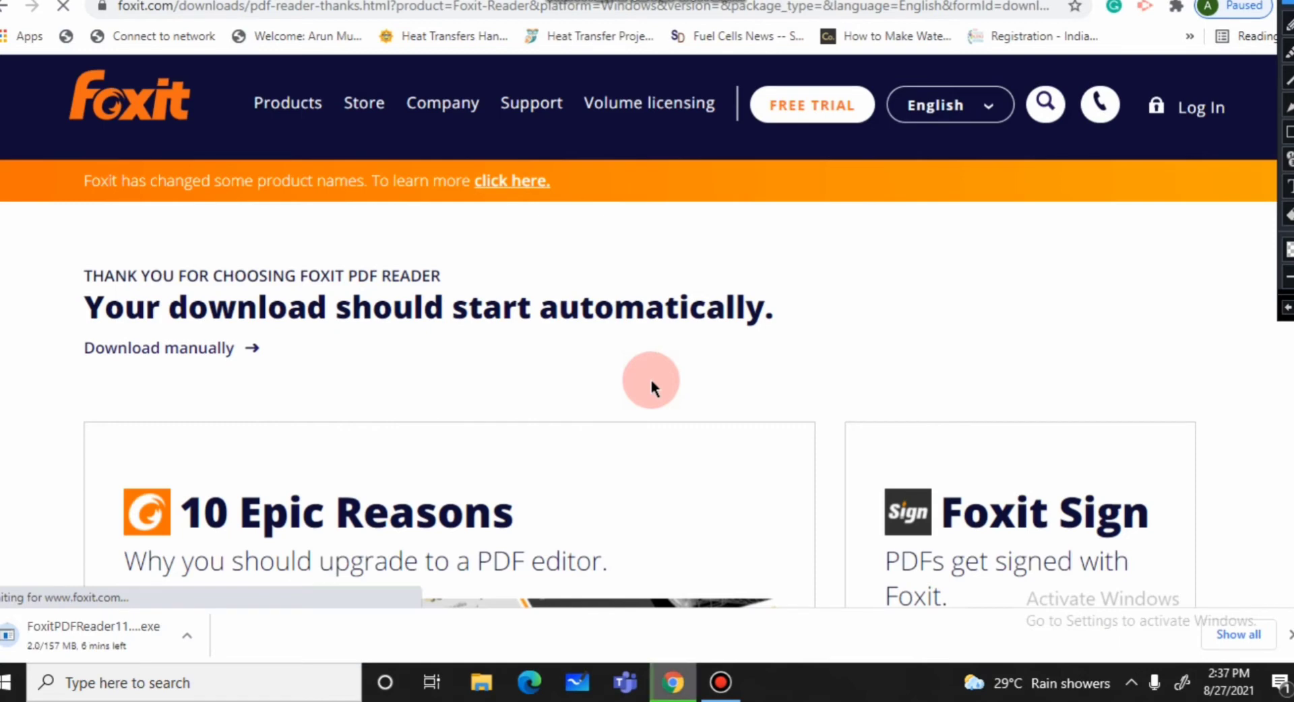
Run FoxitPDFReader1101_enu_Setup_Prom (1).exe from Chrome's downloads list
left_click(1286, 133)
mouse_move(2, 543)
left_mouse_down()
mouse_move(10, 627)
mouse_move(174, 679)
mouse_move(216, 666)
mouse_move(205, 680)
left_mouse_up()
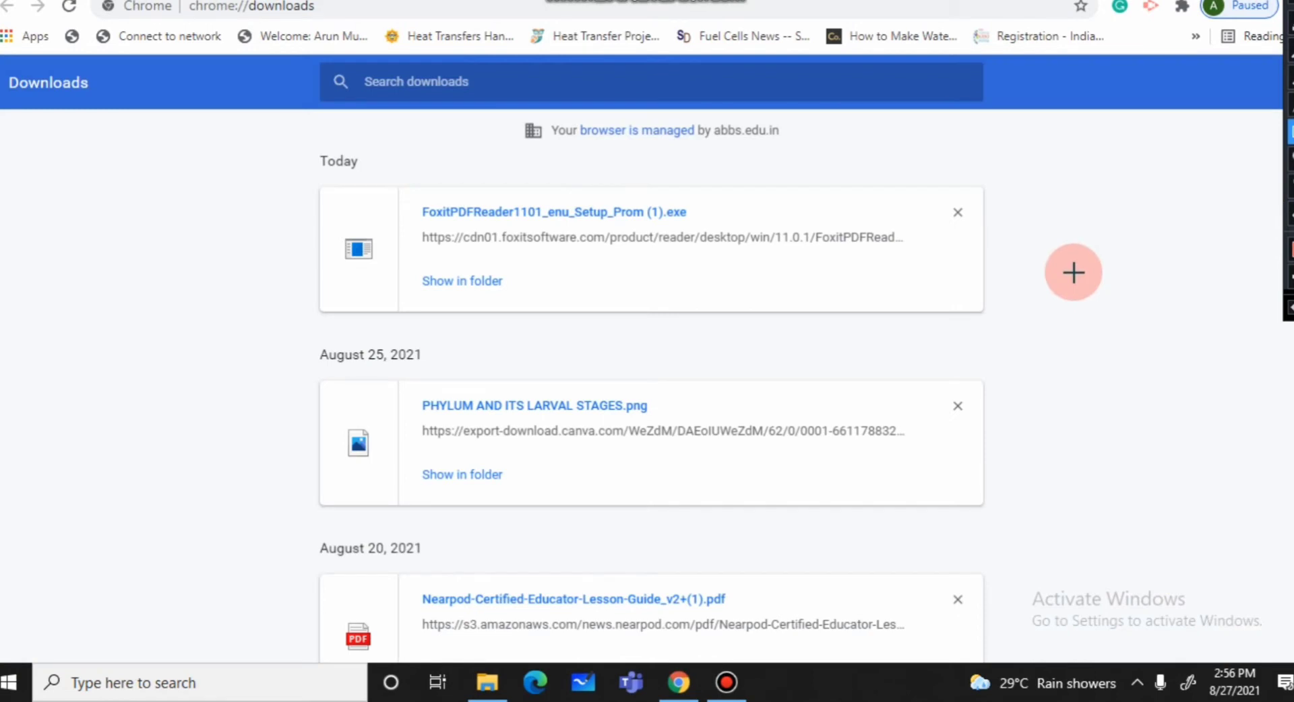
mouse_move(403, 183)
left_mouse_down()
mouse_move(483, 309)
mouse_move(985, 314)
left_mouse_up()
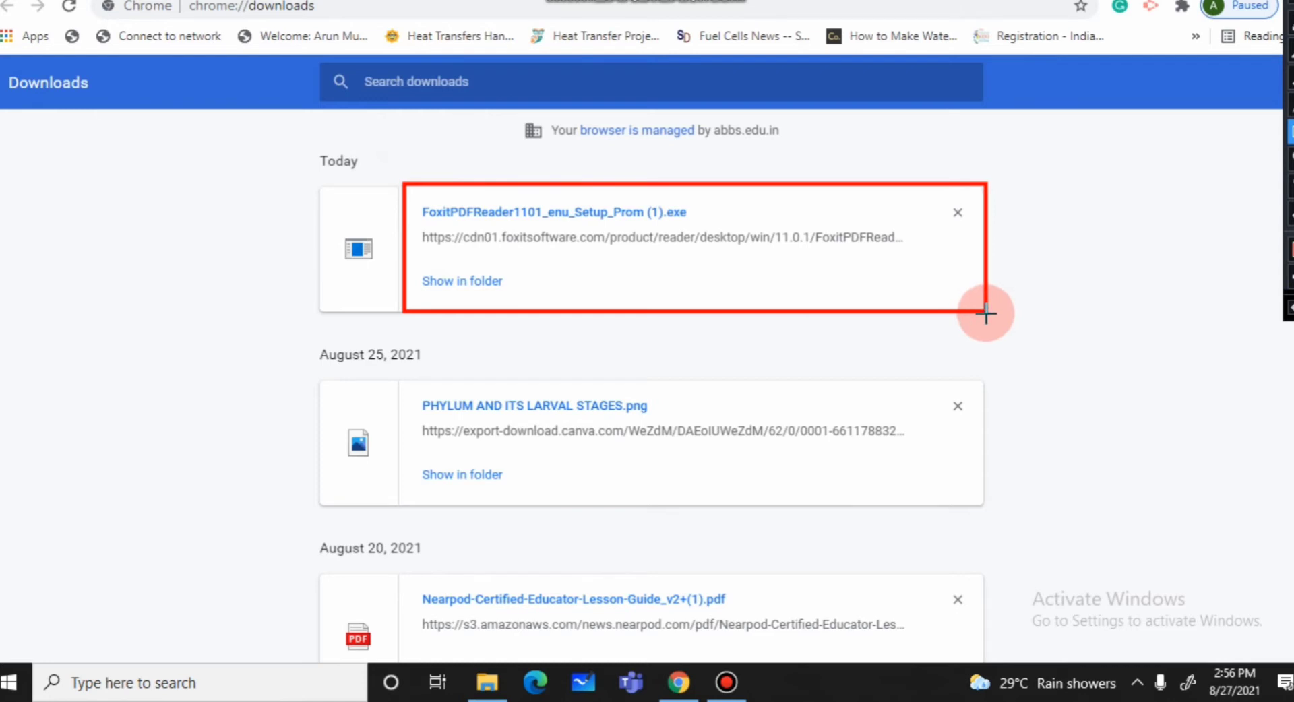
left_click(610, 213)
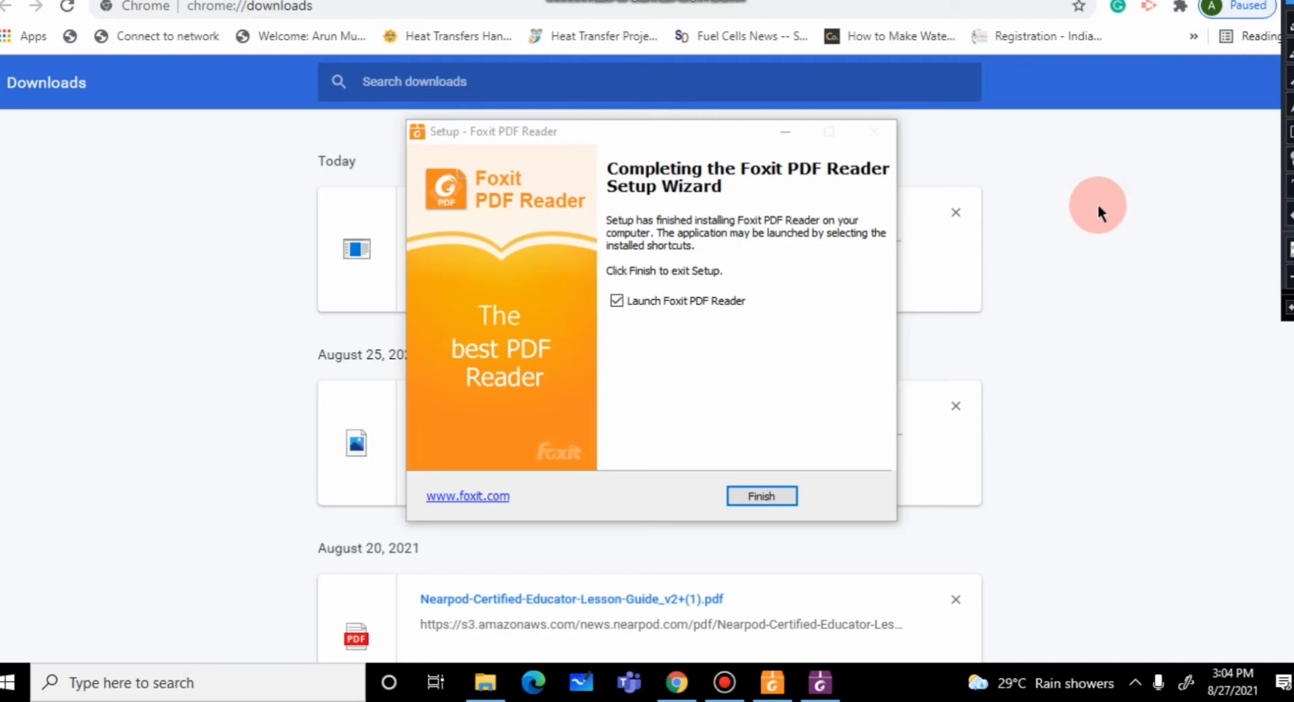
Finish the setup wizard with 'Launch Foxit PDF Reader' left ticked
left_click(734, 497)
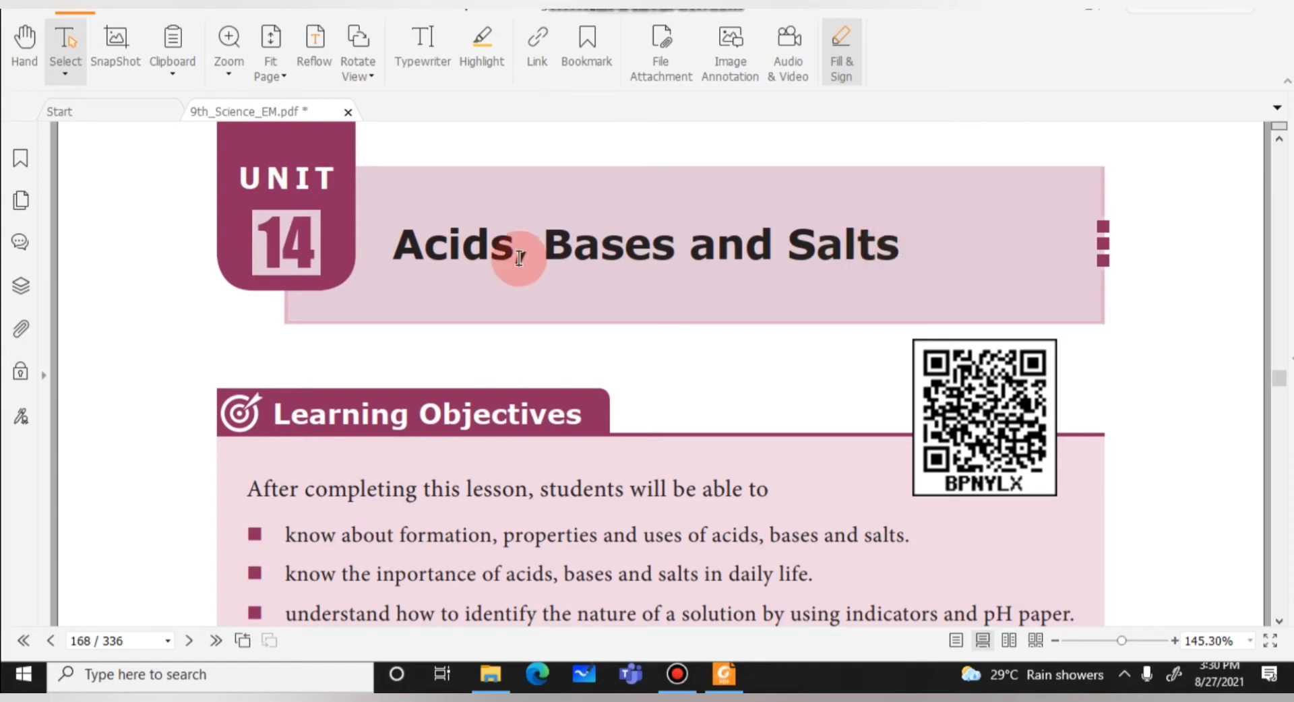
Highlight the 'Acids, Bases and Salts' title and the sentence defining an acid by hydrogen ions
left_click(478, 44)
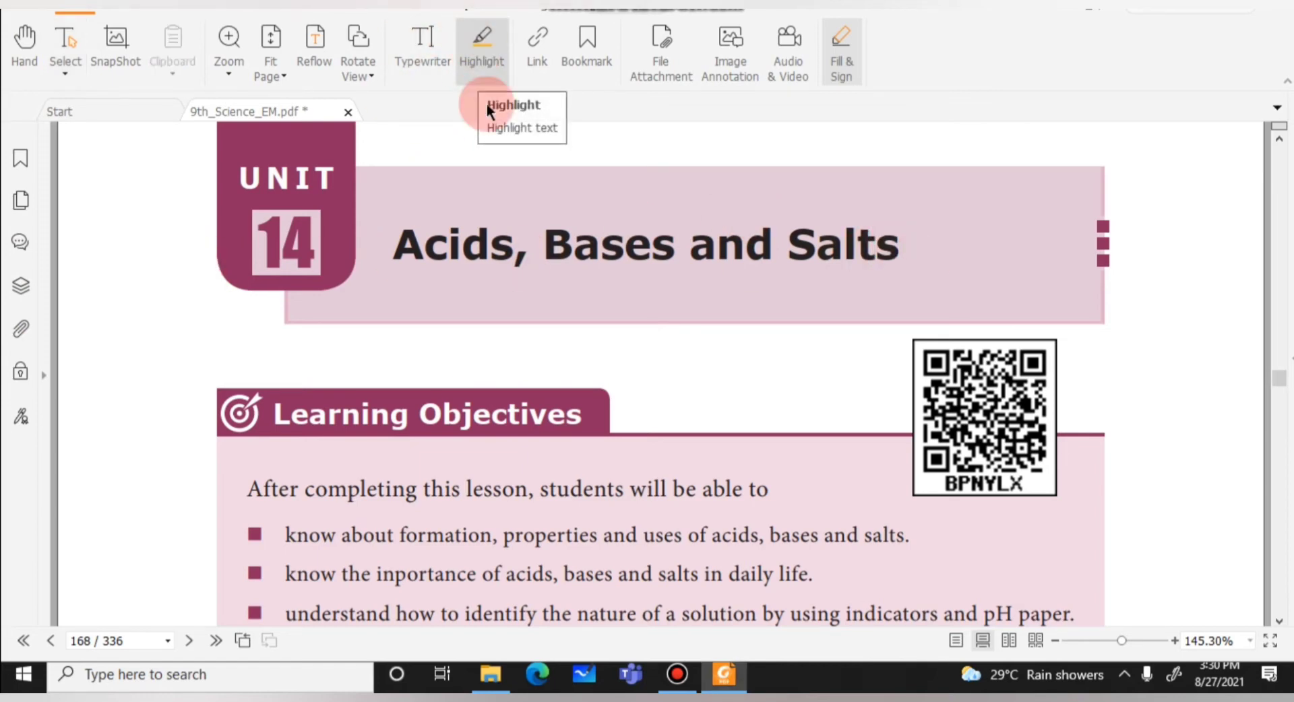
left_click_drag(392, 249, 907, 256)
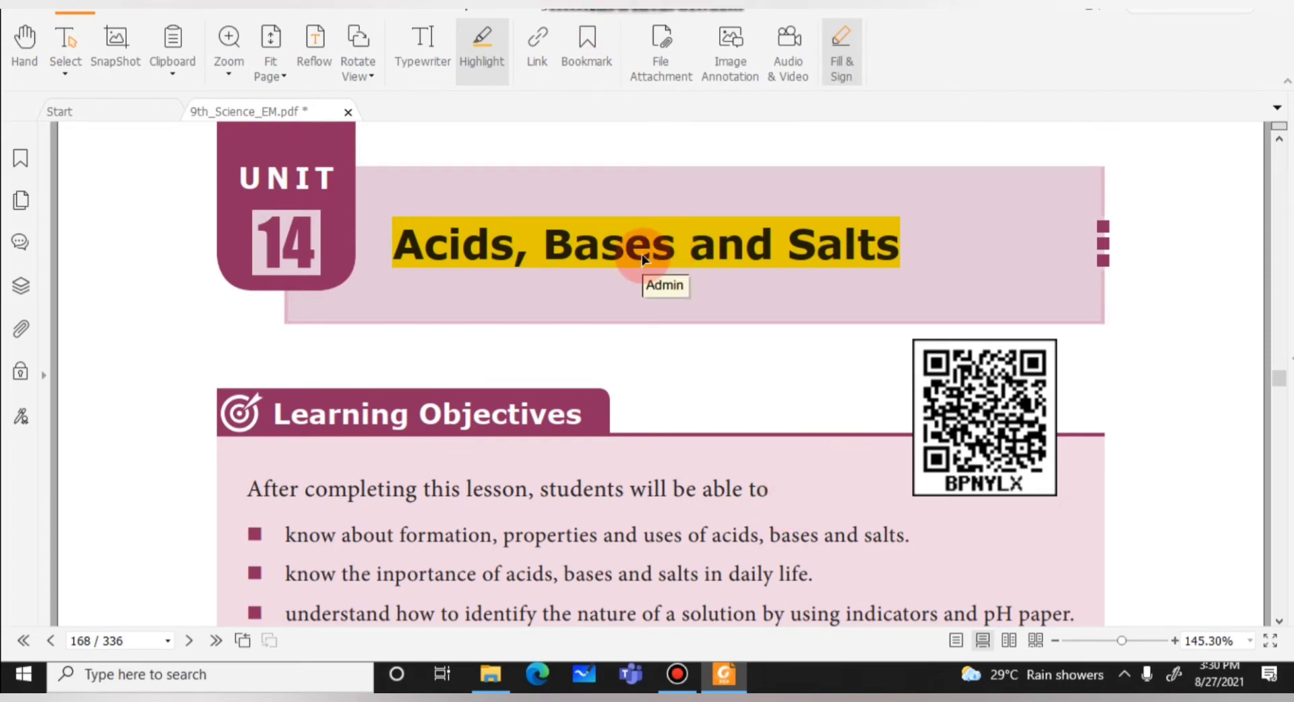
scroll(641, 254, "down", 10)
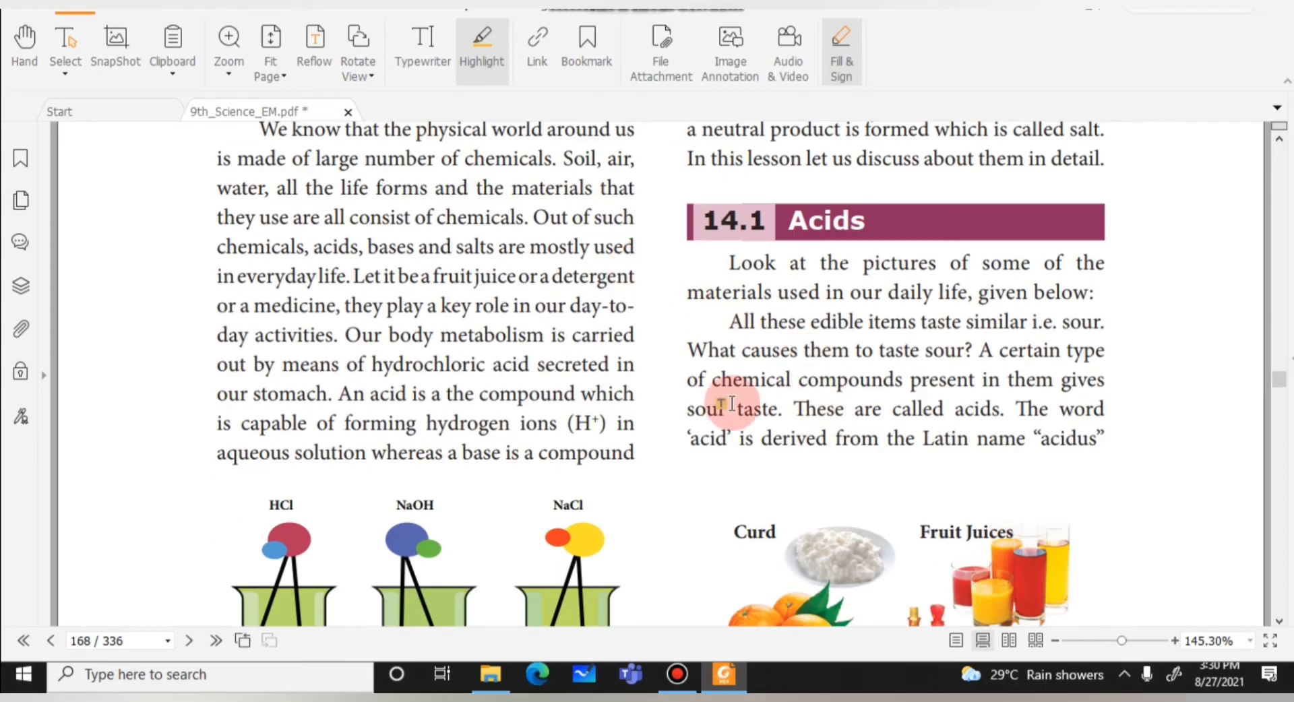
left_click_drag(336, 391, 656, 431)
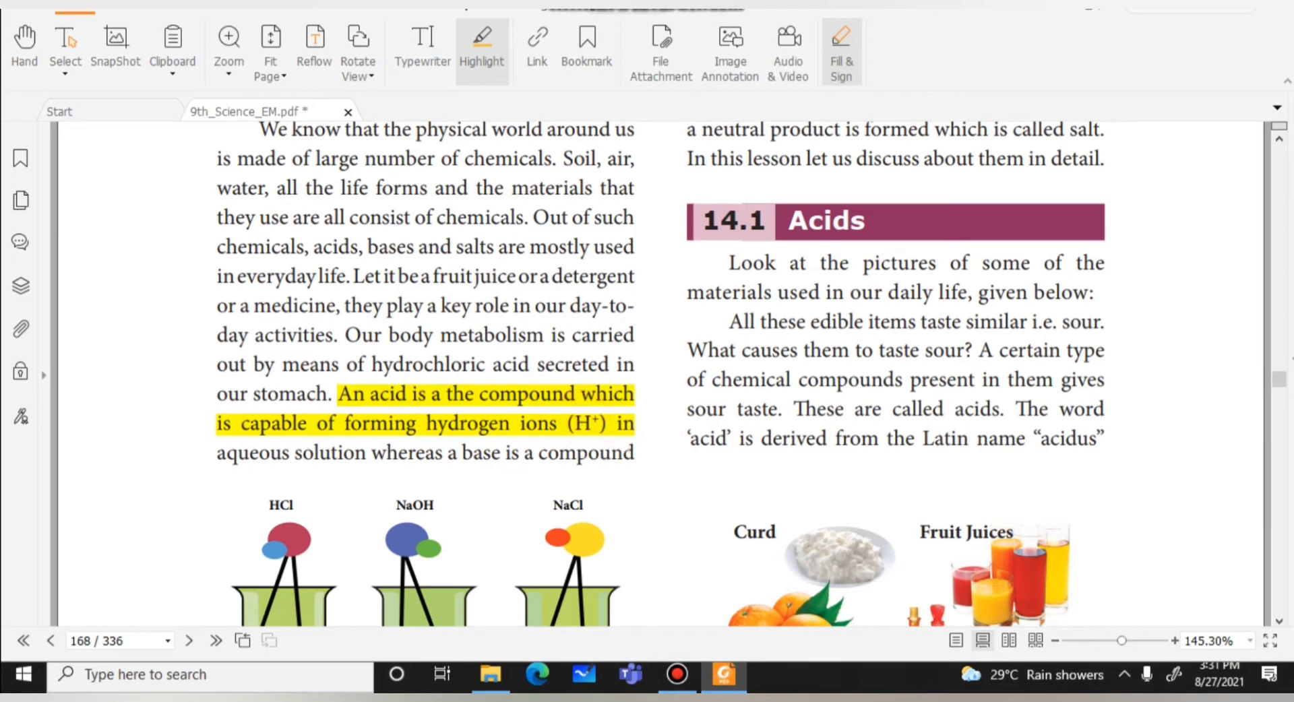
With Typewriter, place a text box in Activity 3's Hydrochloric acid / Blue cell on page 173
left_click(427, 48)
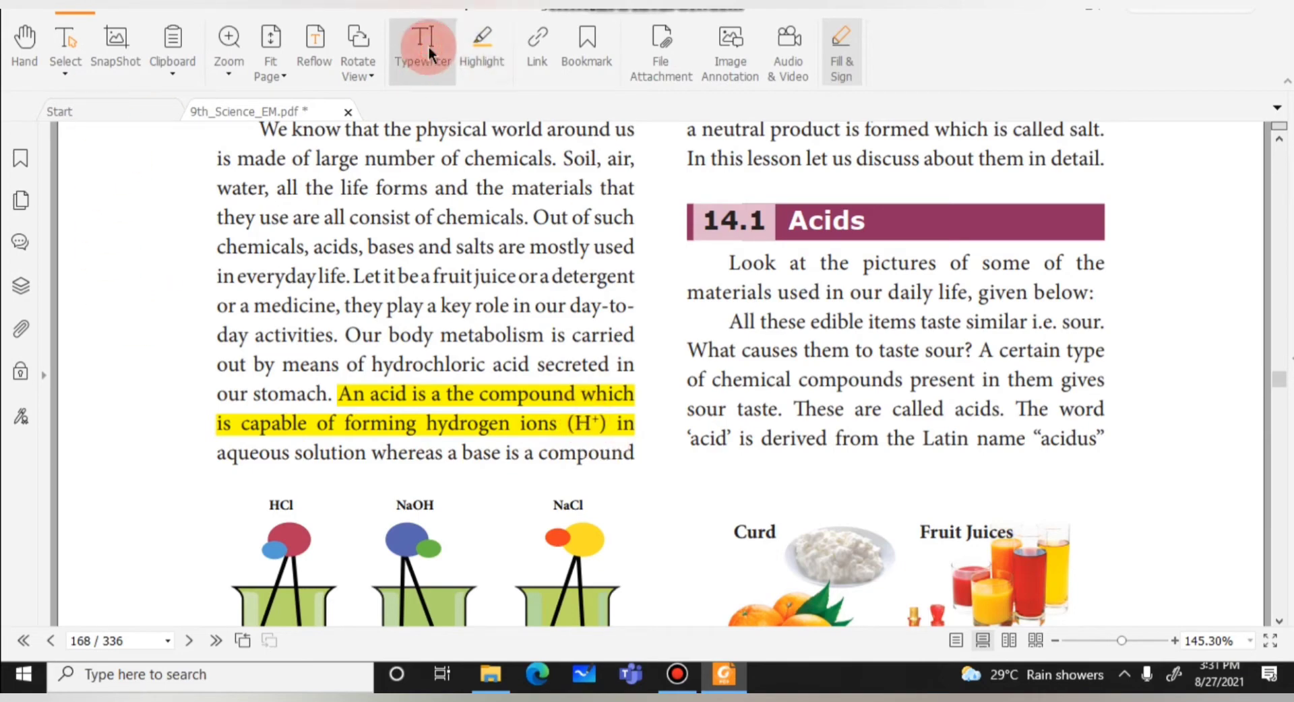
scroll(743, 391, "down", 1)
scroll(743, 390, "down", 20)
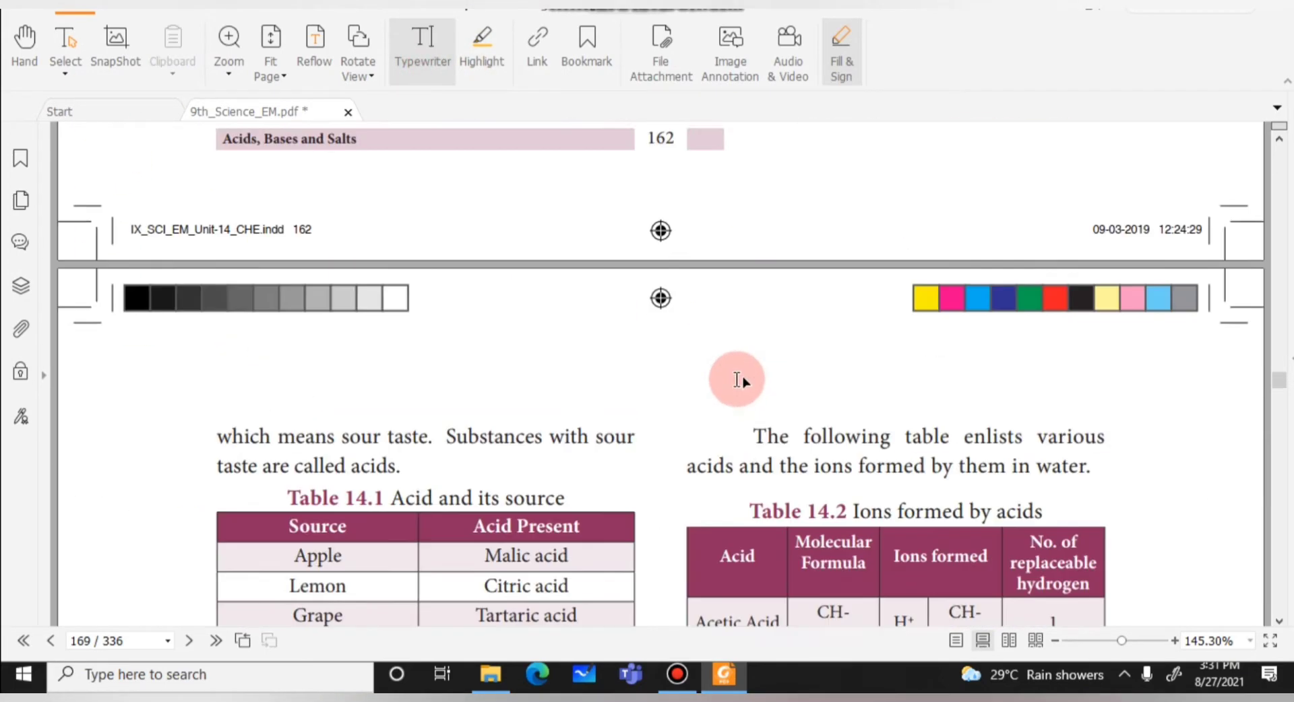
scroll(738, 377, "down", 20)
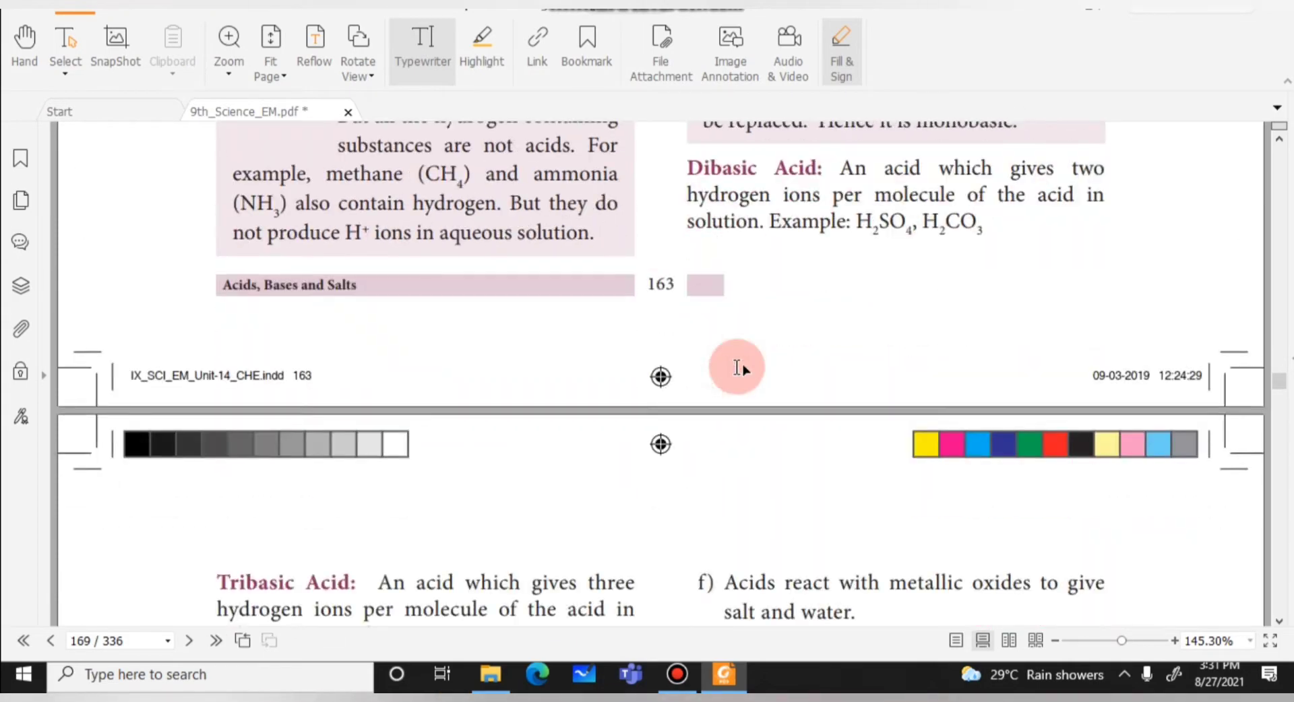
scroll(737, 354, "down", 20)
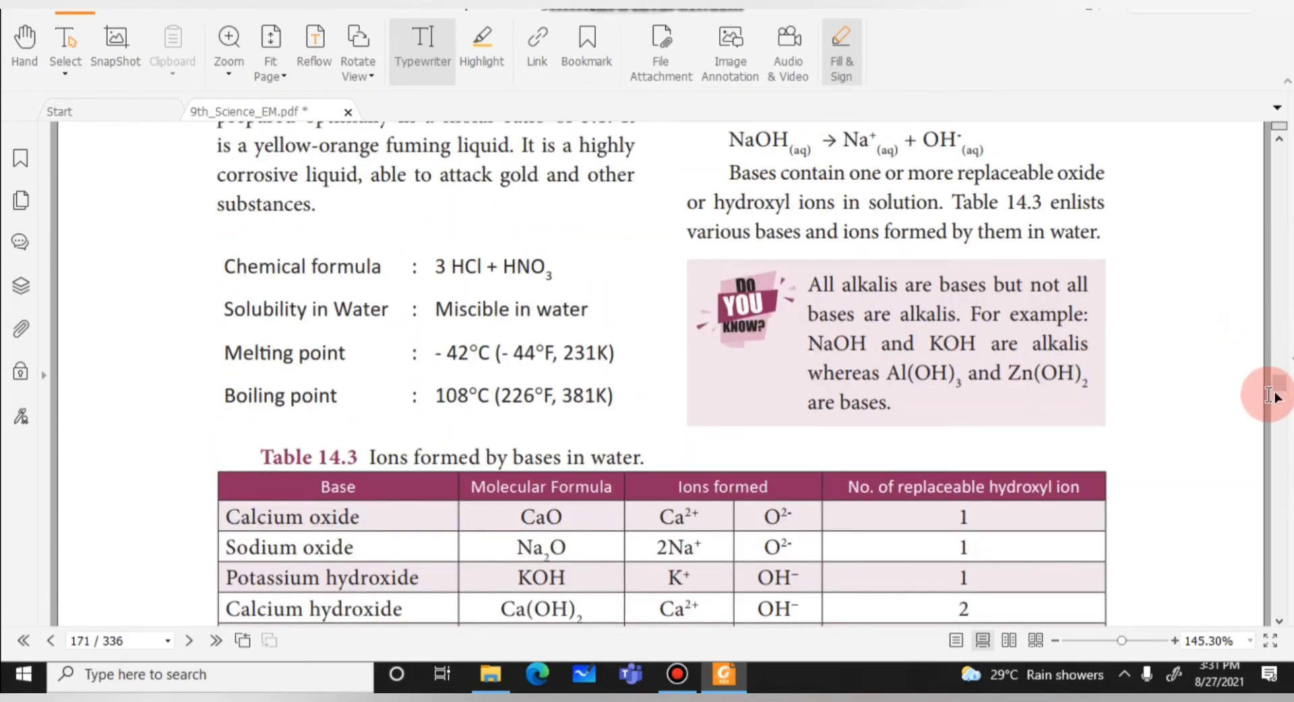
scroll(817, 312, "down", 15)
scroll(789, 289, "down", 20)
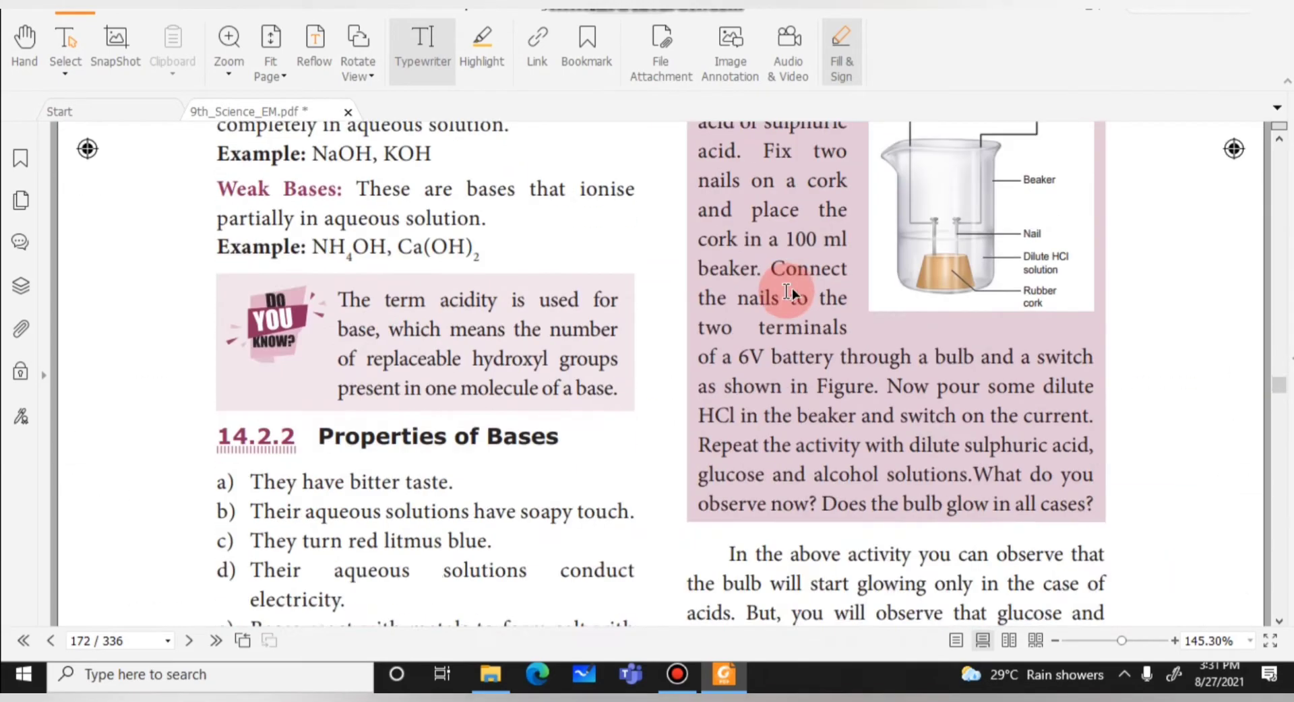
scroll(789, 270, "down", 15)
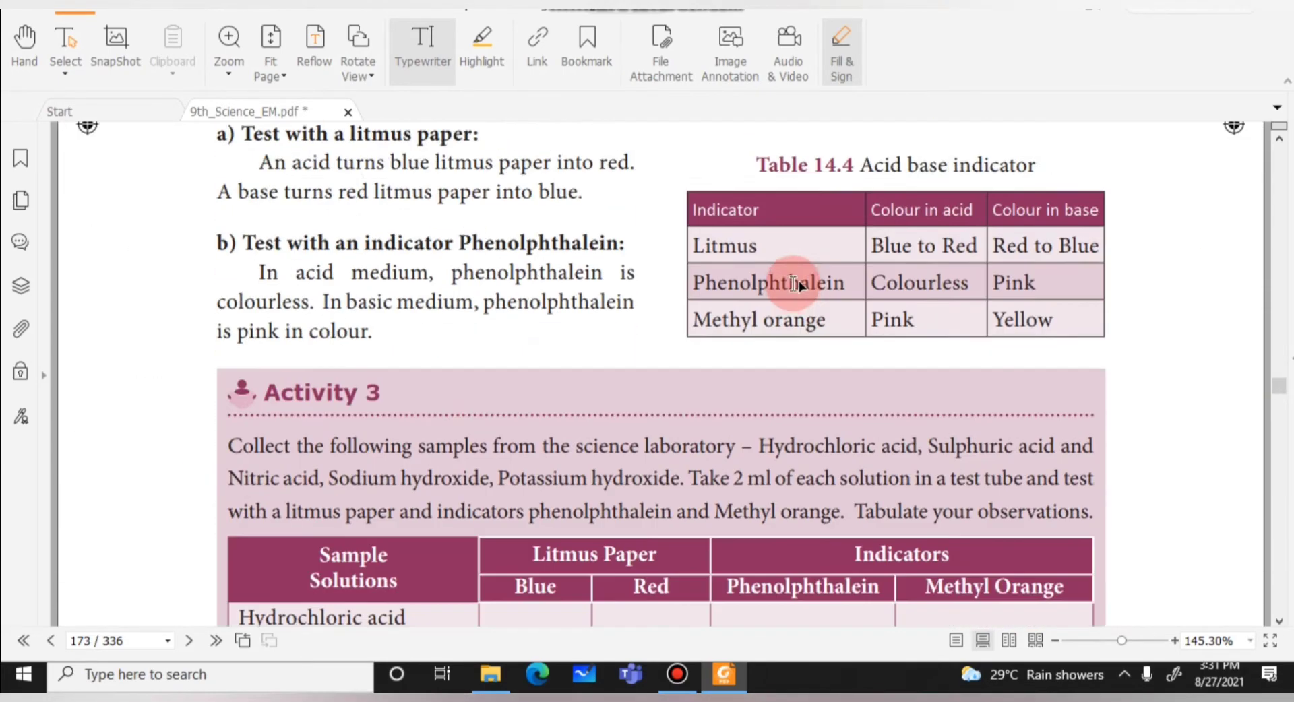
scroll(785, 269, "up", 8)
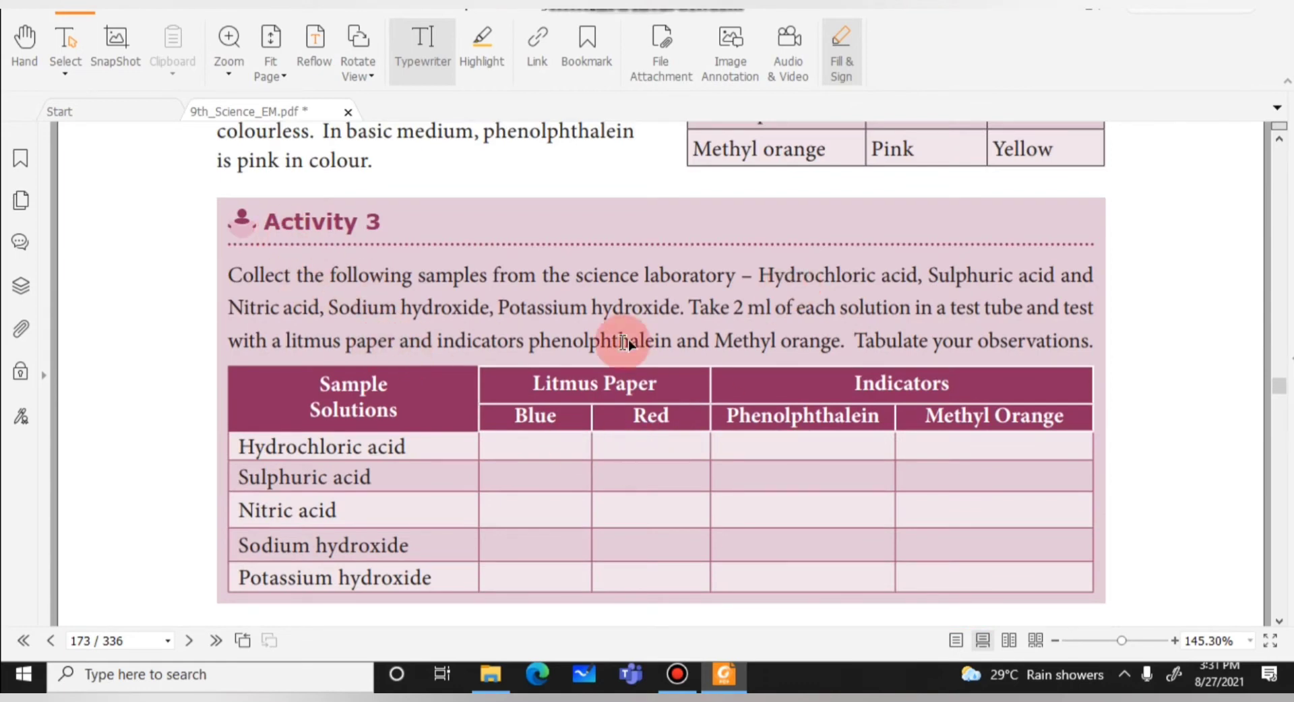
left_click(532, 447)
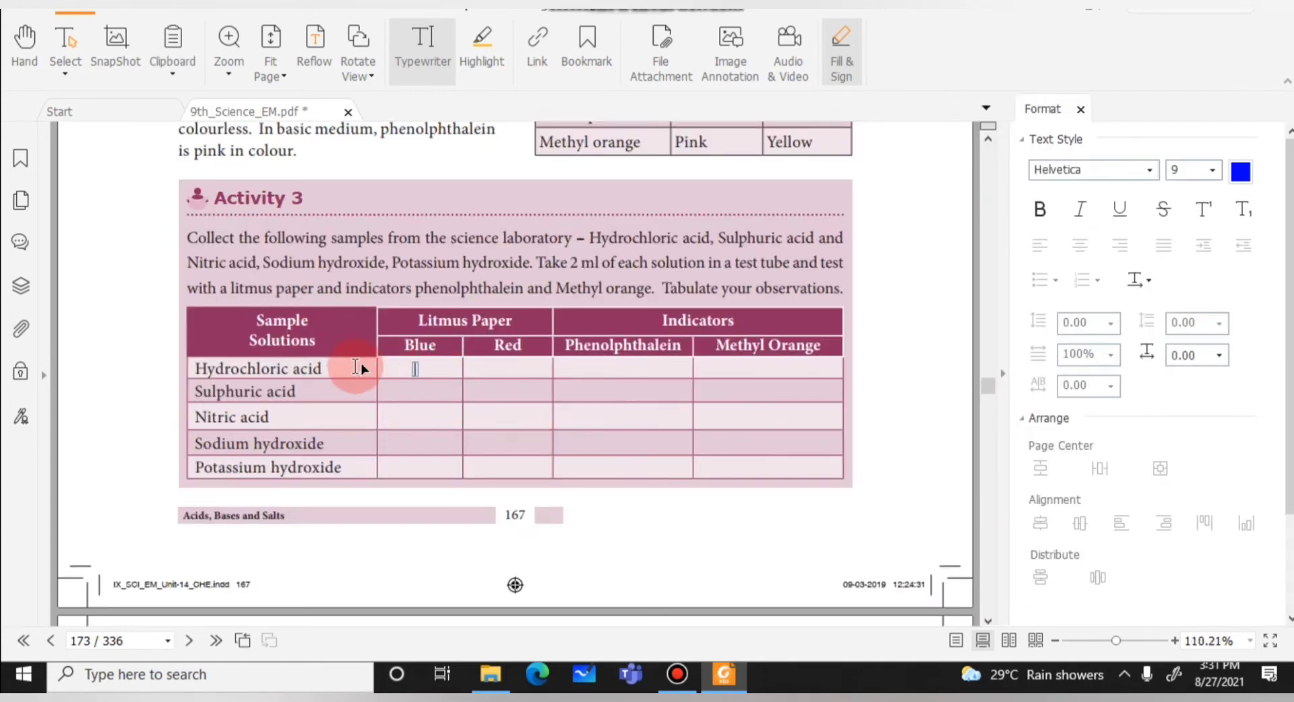
Enter ABCDDMFKDFN in the Hydrochloric acid / Blue cell in black text
type("ABCDDMFKDFN")
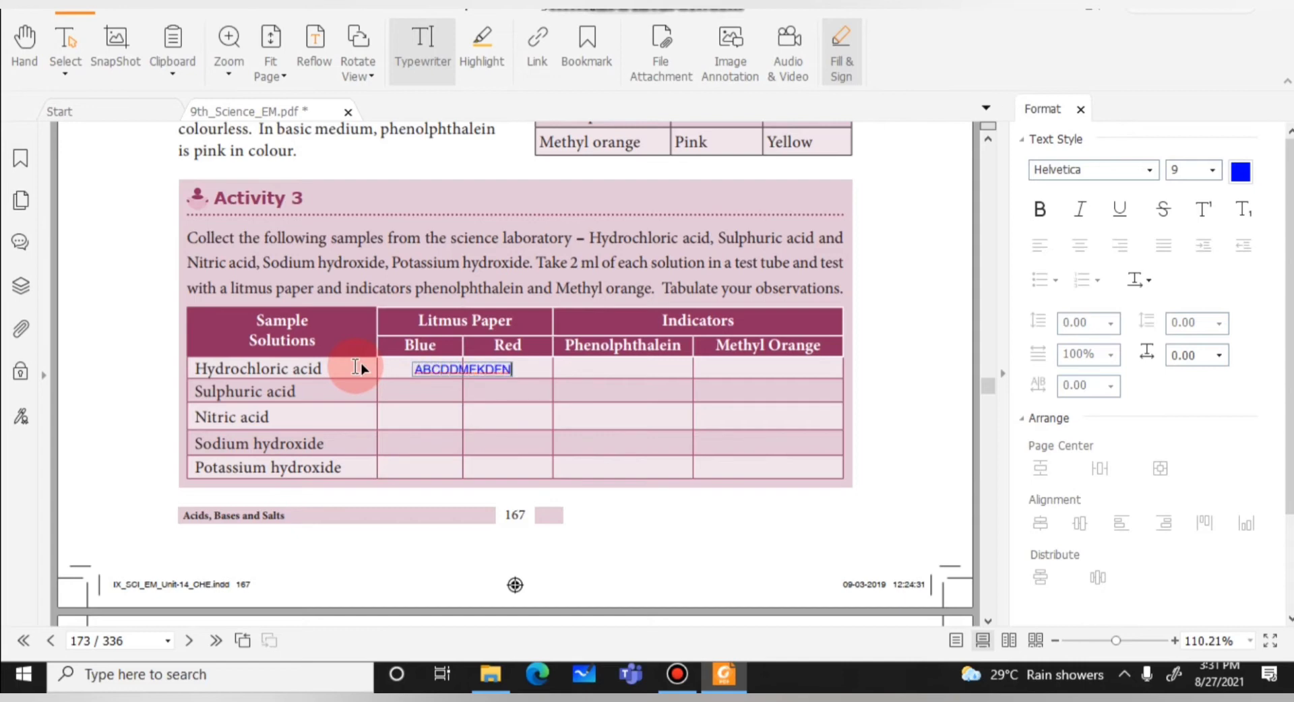
left_click(1241, 172)
left_click(1153, 299)
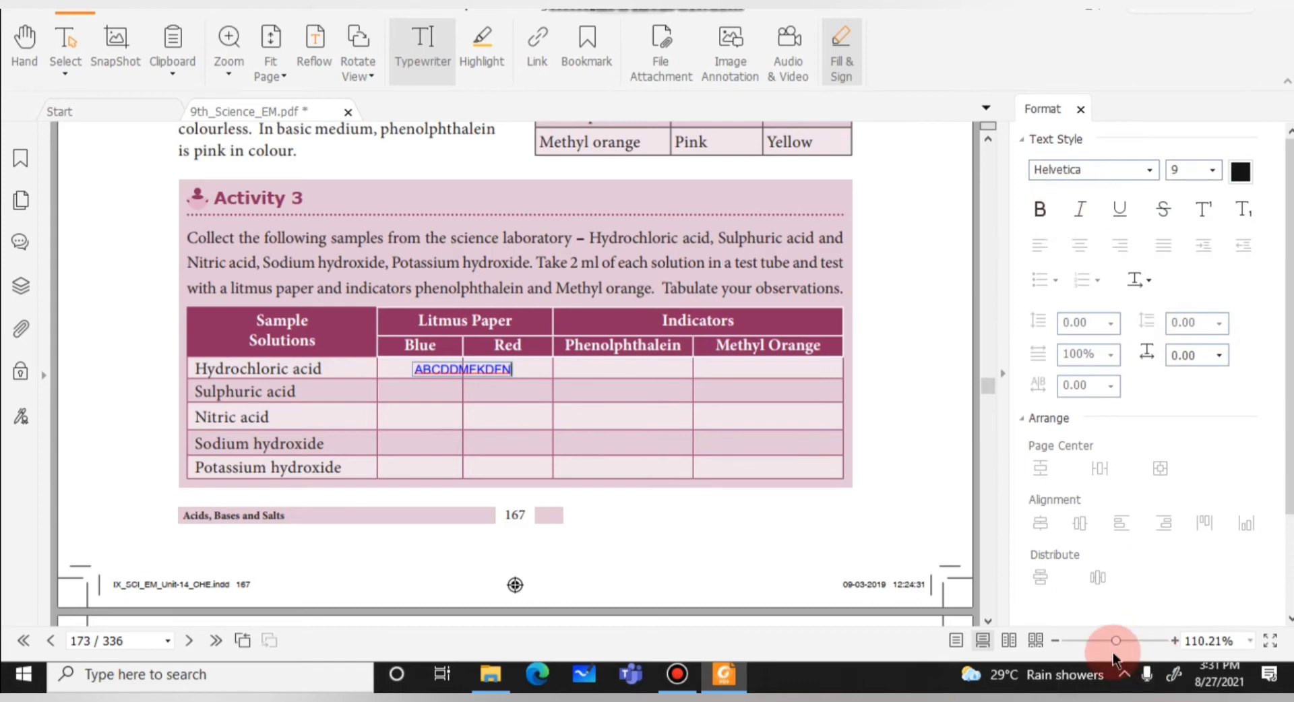
left_click(1154, 170)
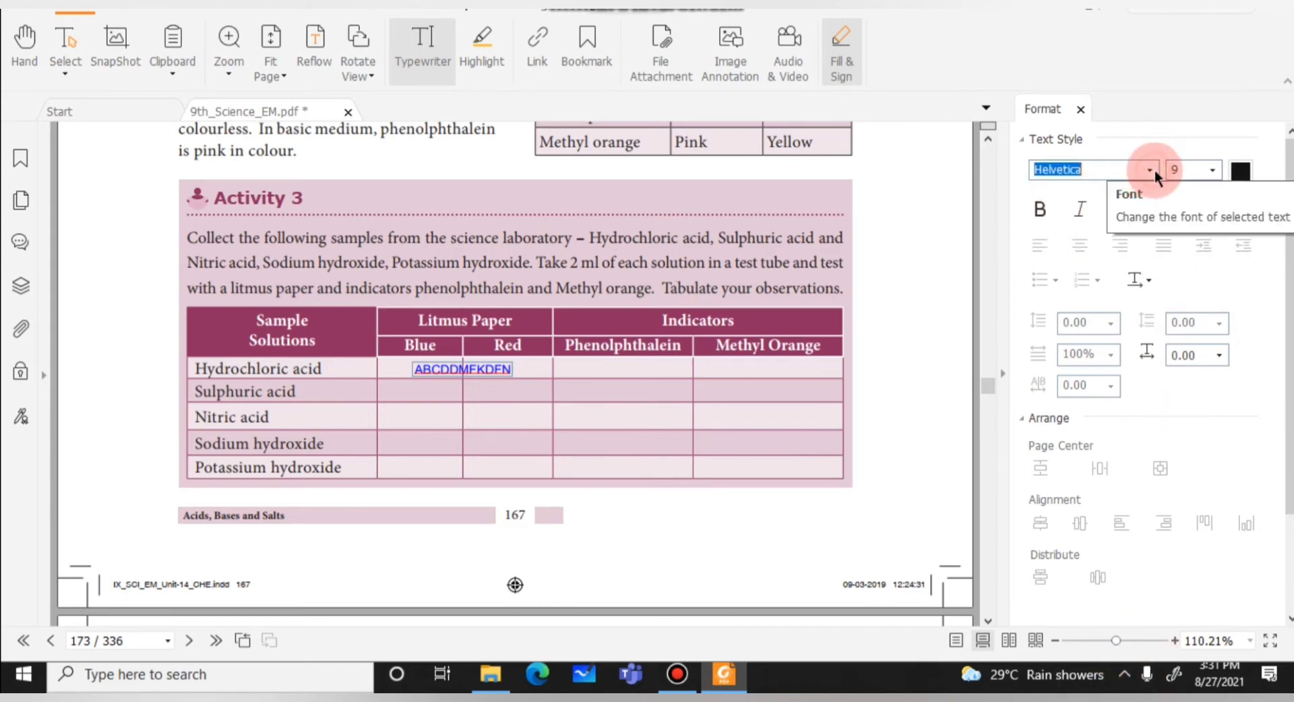
left_click(1151, 167)
left_click(1150, 170)
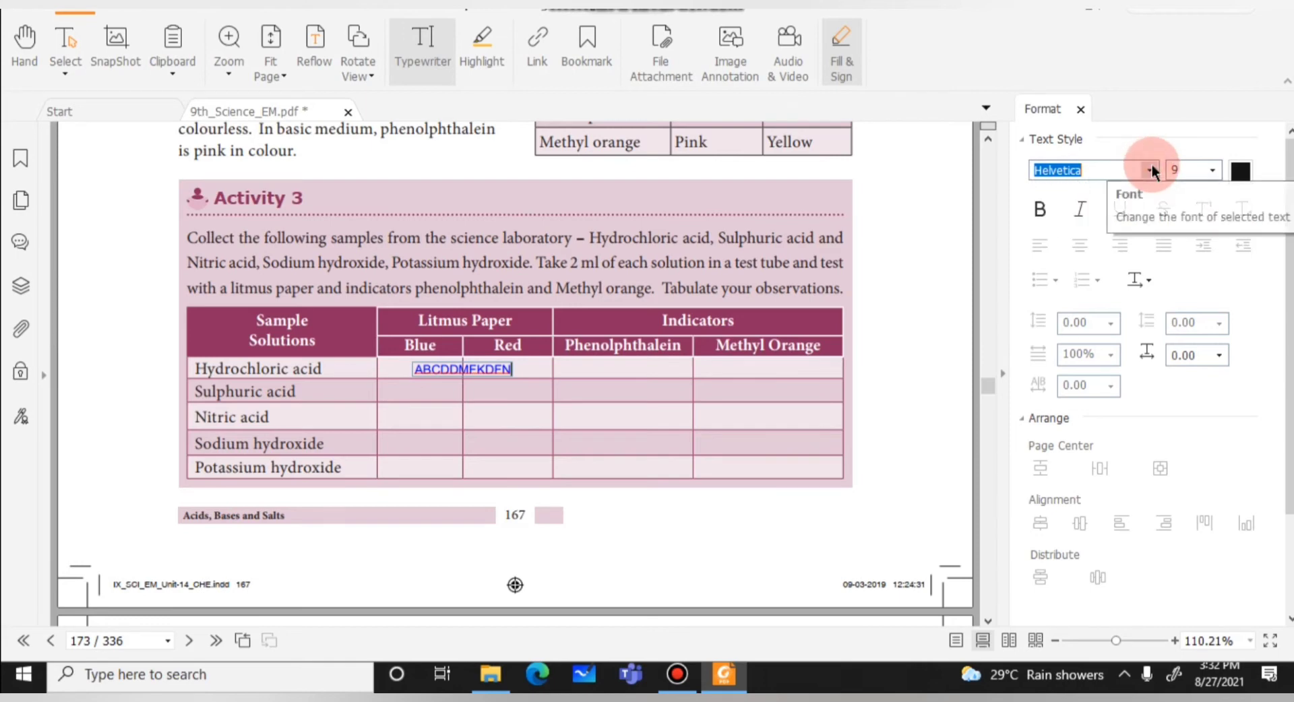
left_click(546, 429)
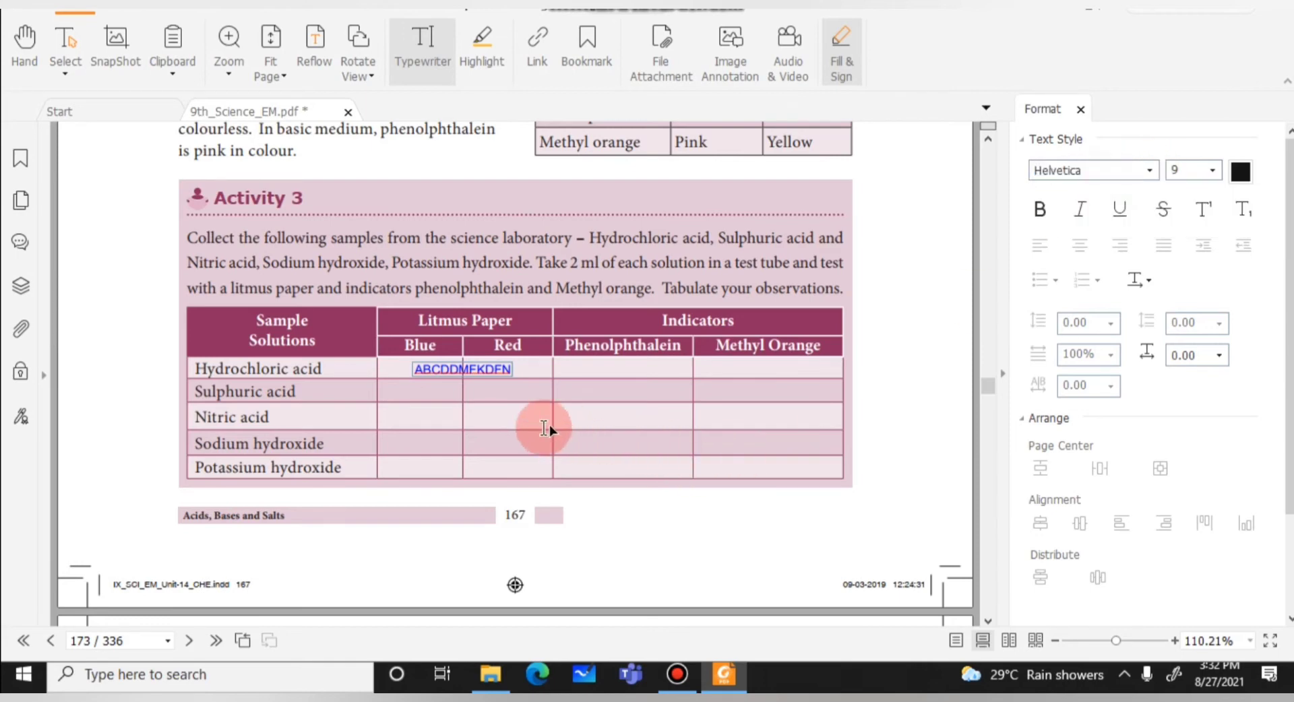
Type AVDCBDJFJSHDGSJ into the Nitric acid / Red cell and close the Format panel
left_click(505, 408)
type("AVDCBDJFJSHDGSJ")
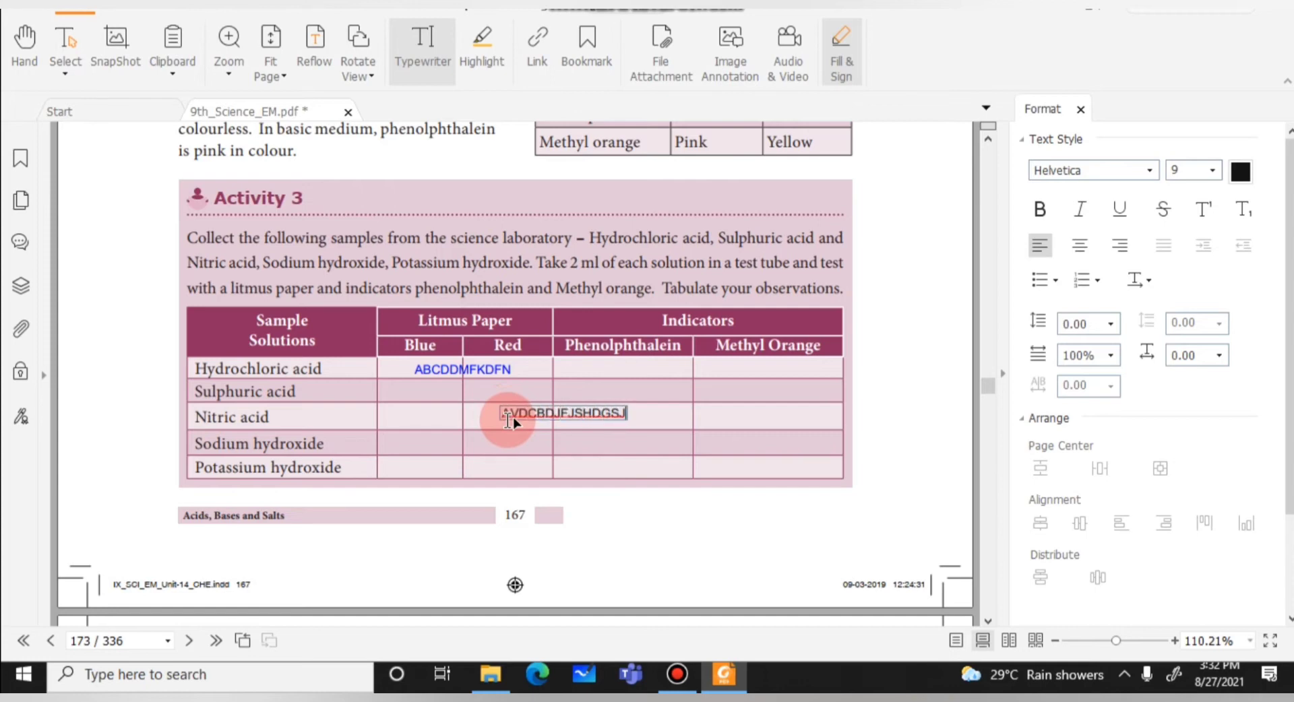
left_click(643, 532)
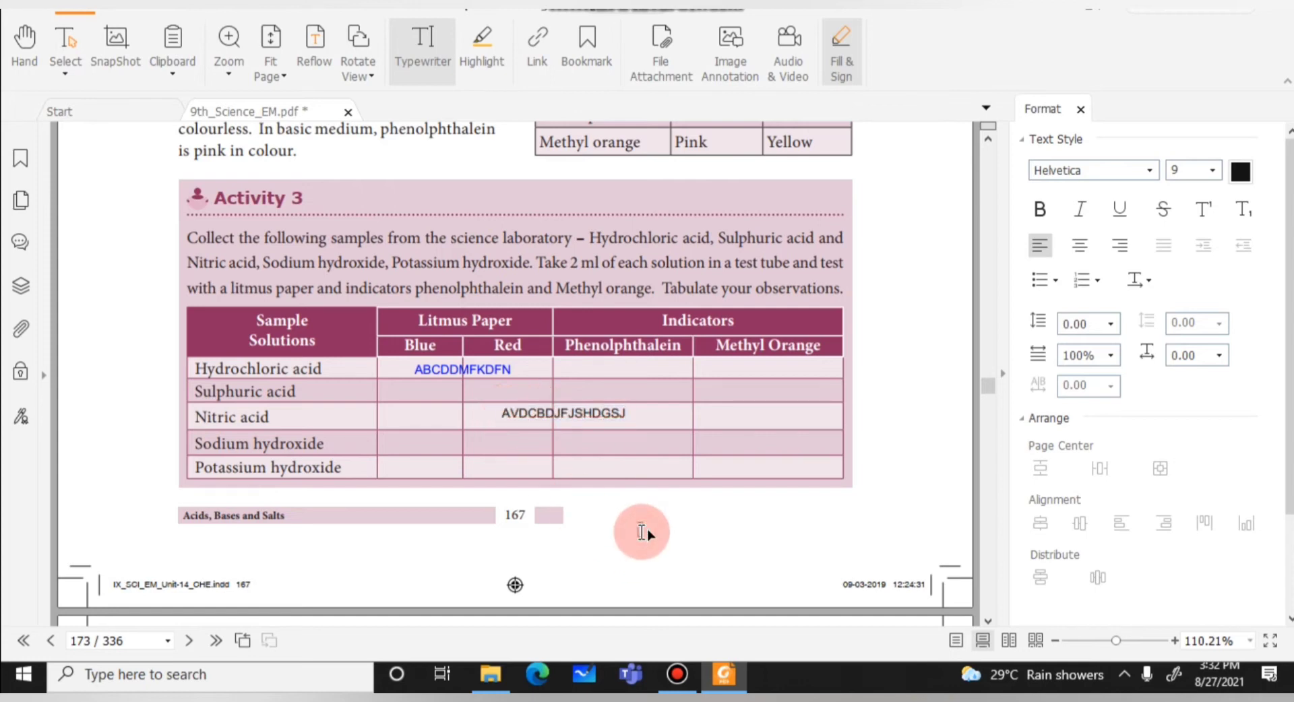
left_click(755, 510)
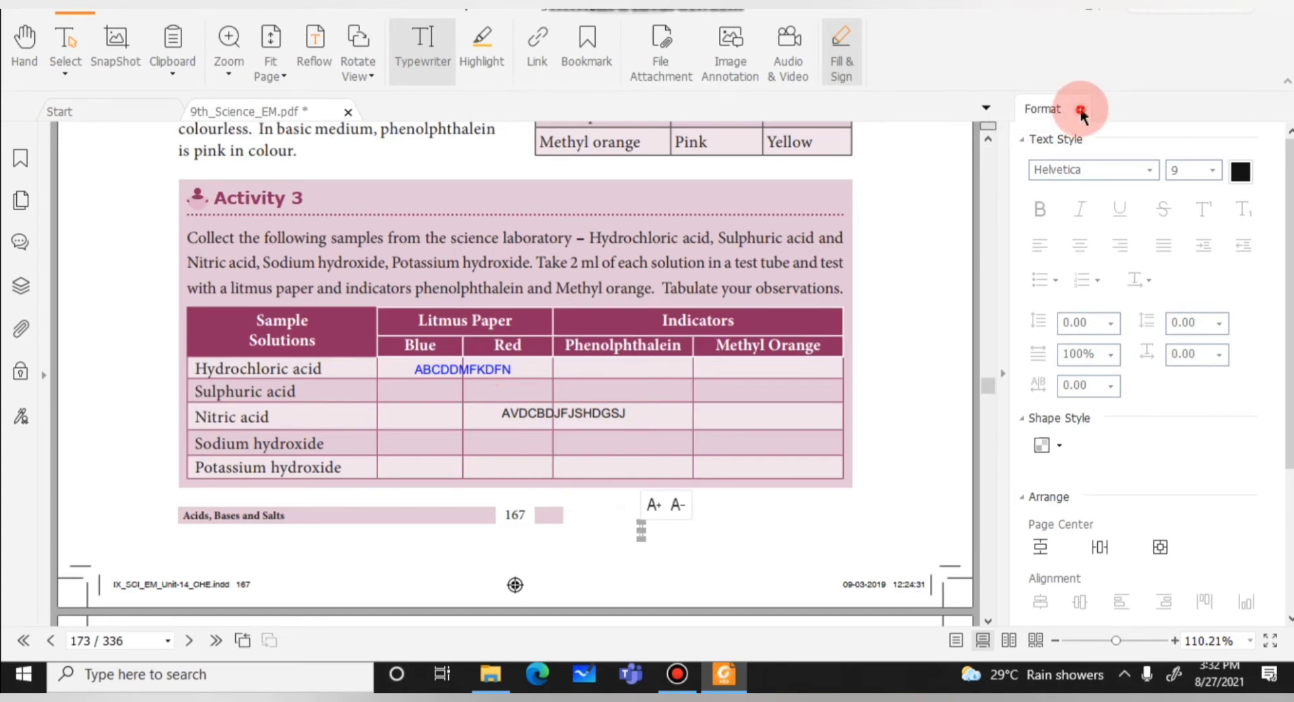
left_click(1079, 110)
Type 'citric acid' into the blank of exercise item 2 and close the Format panel
scroll(1032, 385, "down", 15)
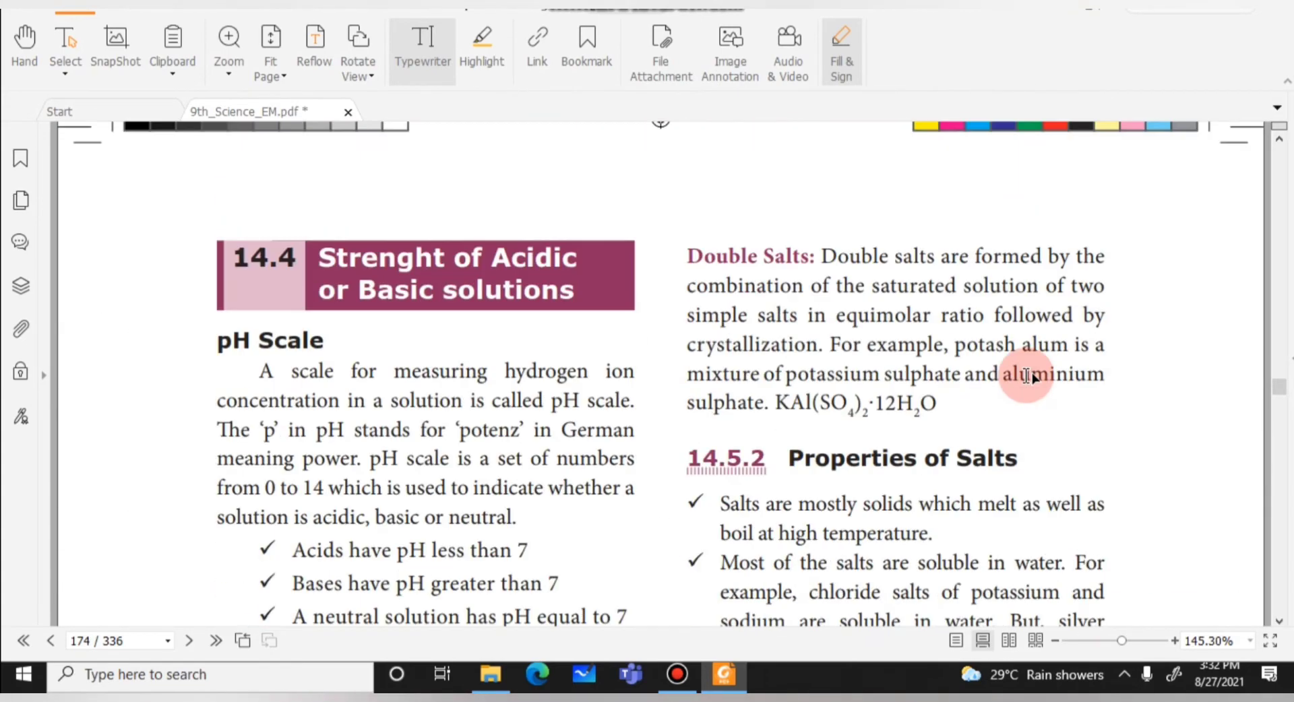
scroll(1038, 376, "down", 15)
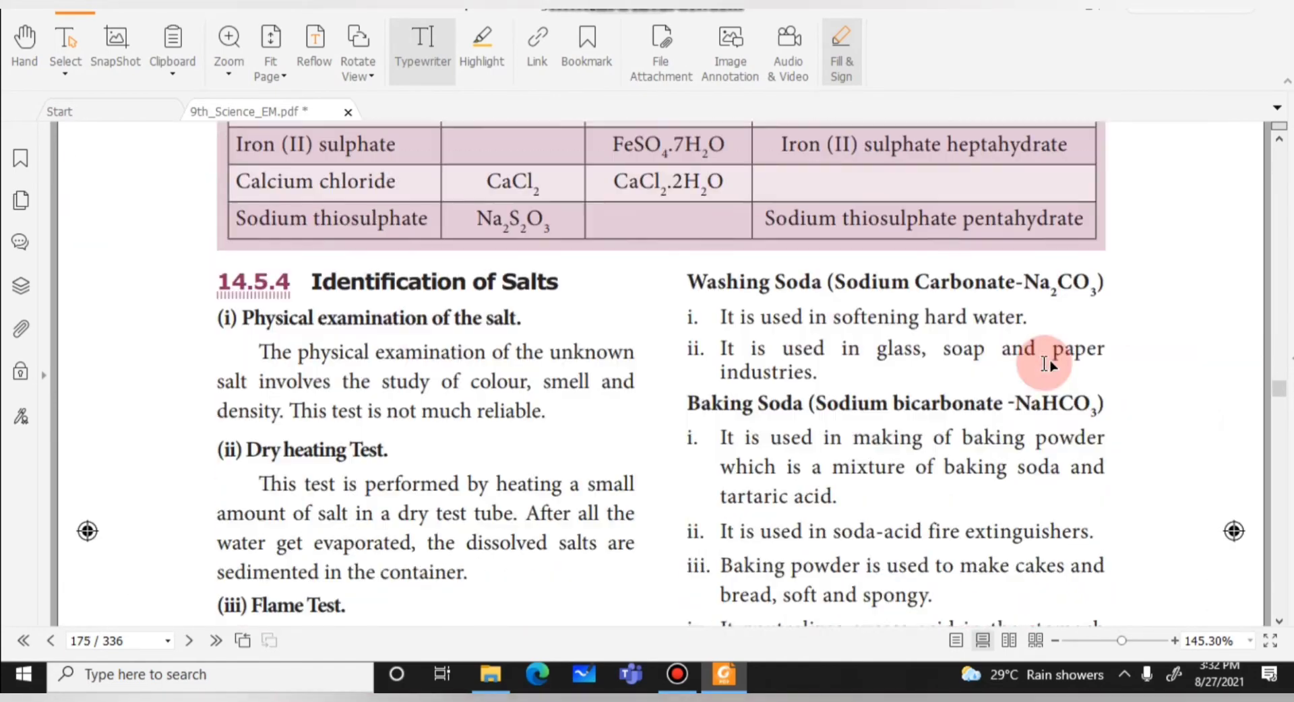
scroll(1047, 351, "down", 15)
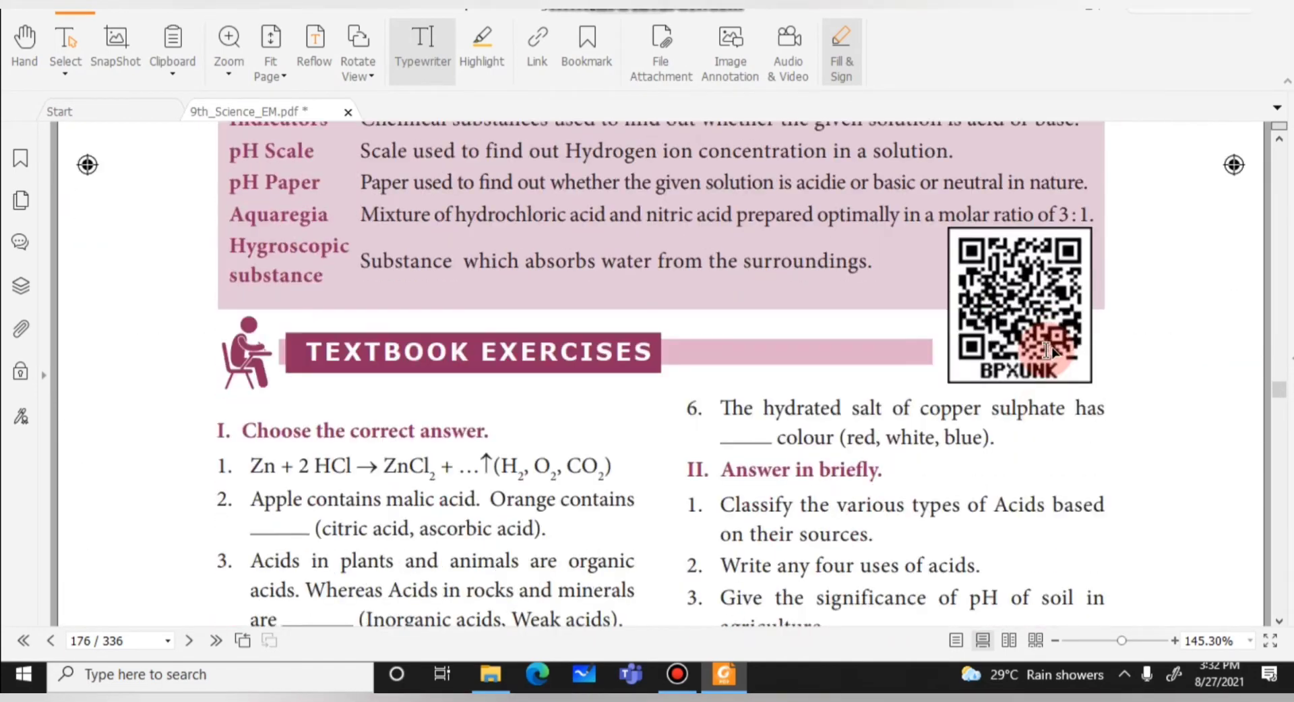
scroll(893, 497, "down", 3)
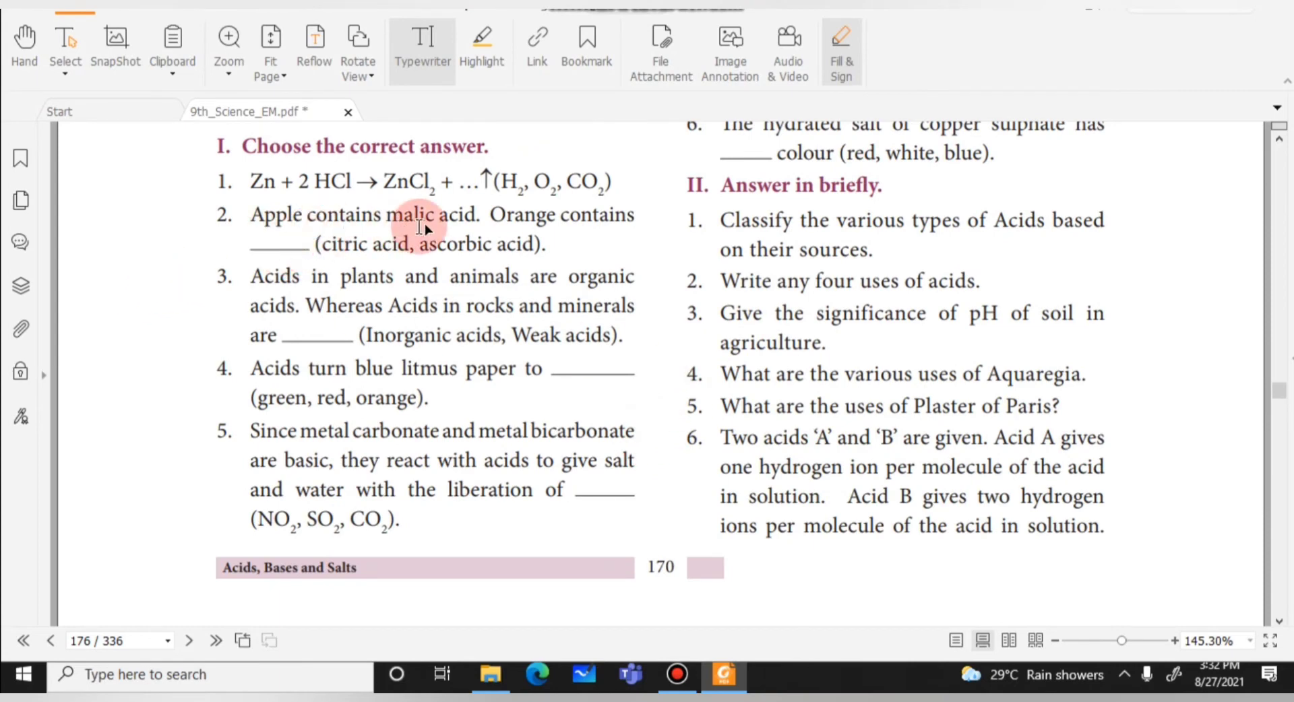
left_click(260, 248)
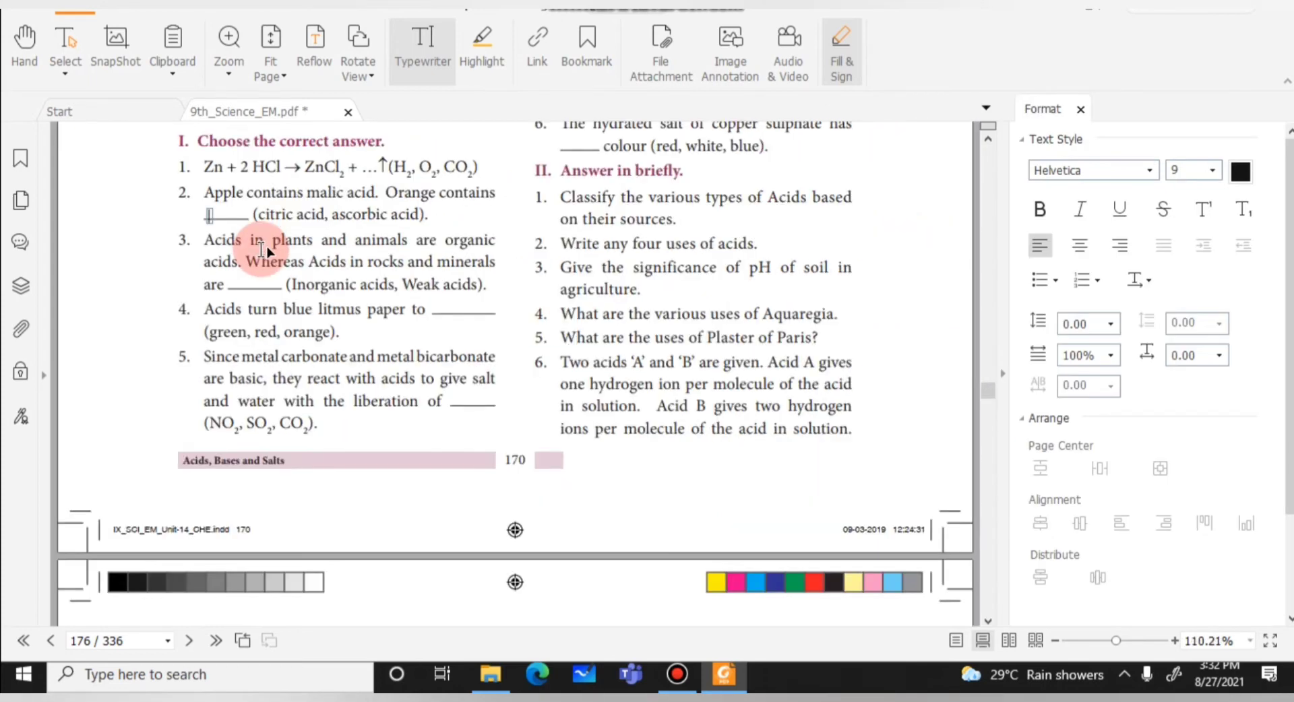
type("citric acid")
left_click(263, 249)
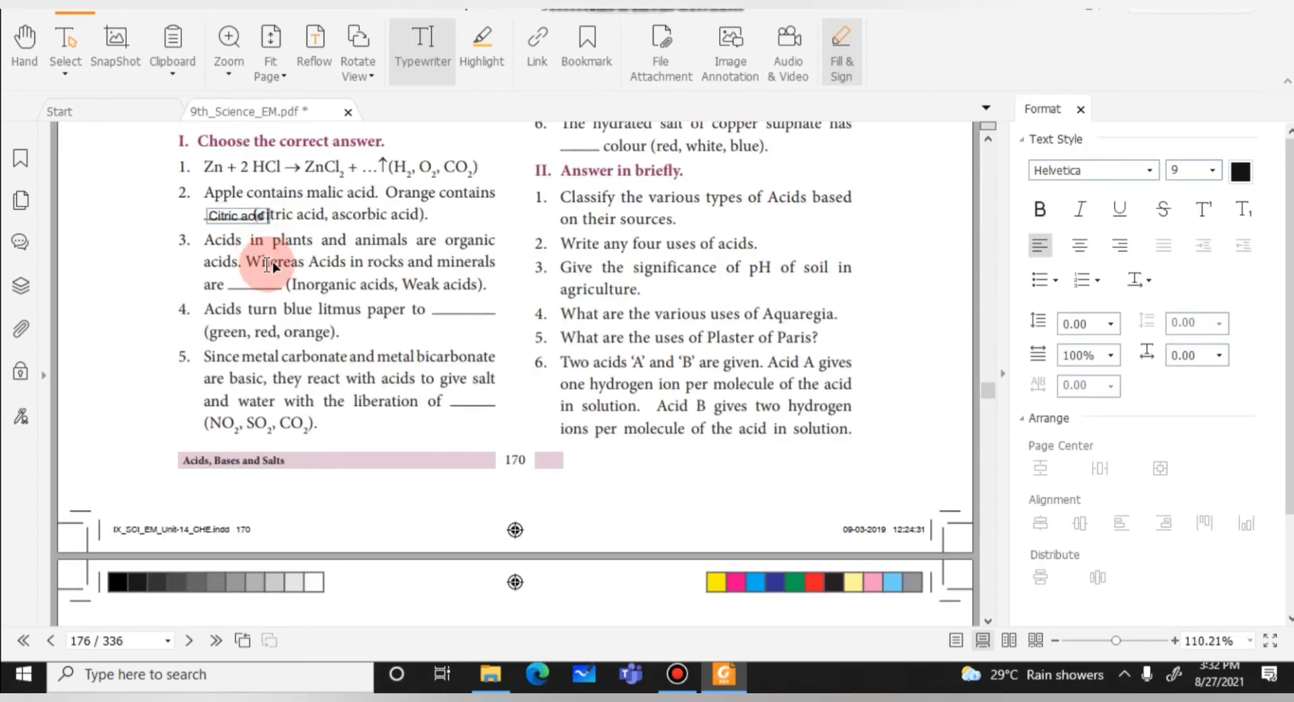
left_click(237, 216)
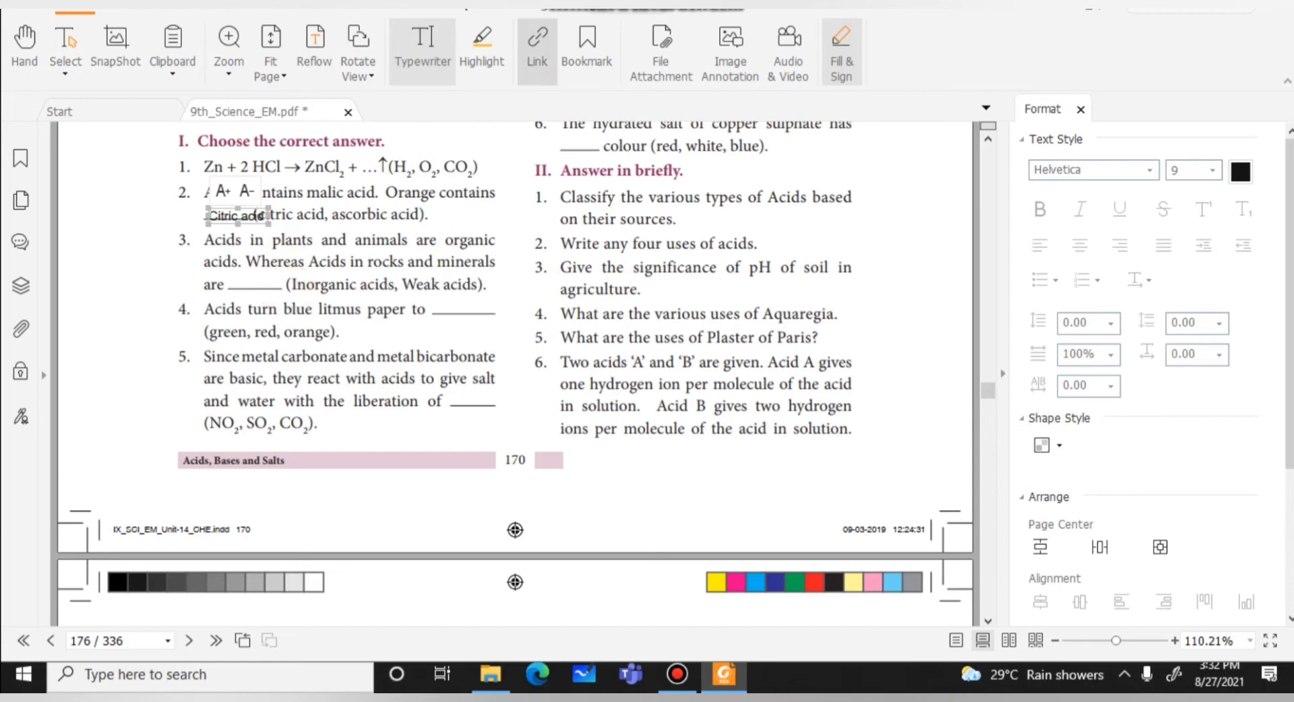
left_click(1081, 110)
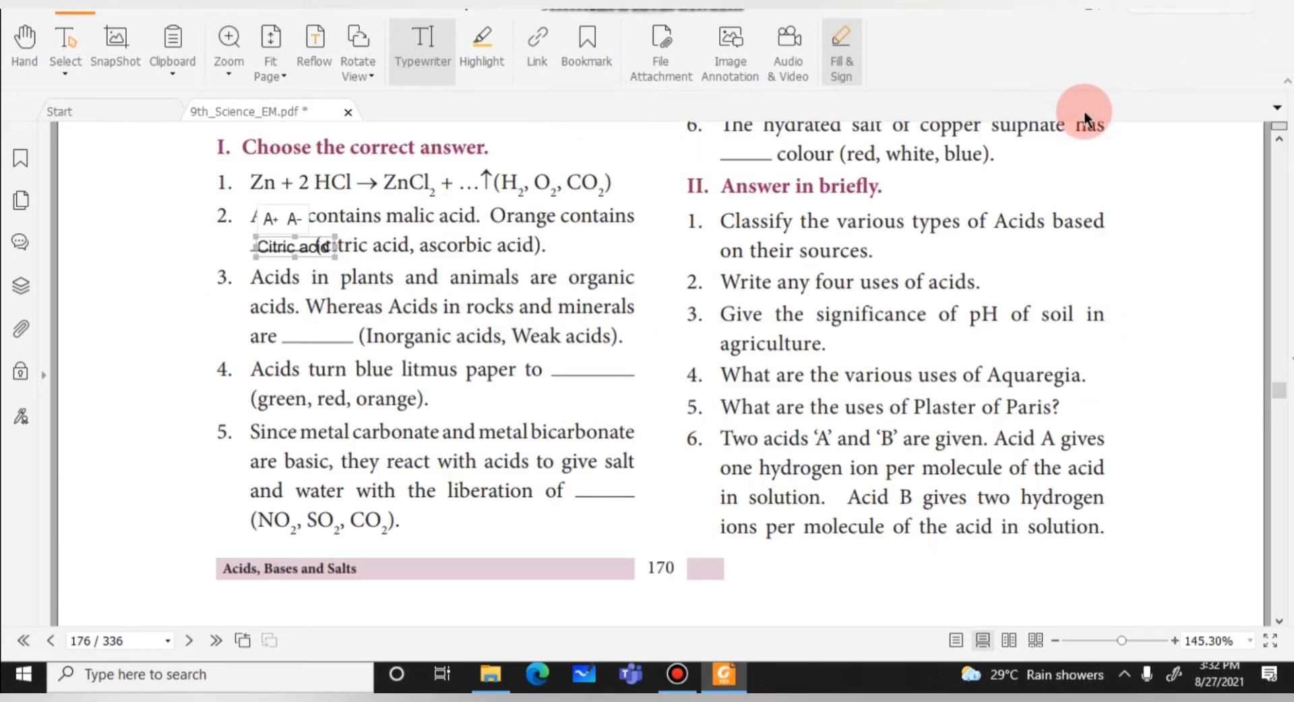
Drag the scrollbar toward the electrical symbols table on page 50
left_click_drag(1278, 397, 1275, 228)
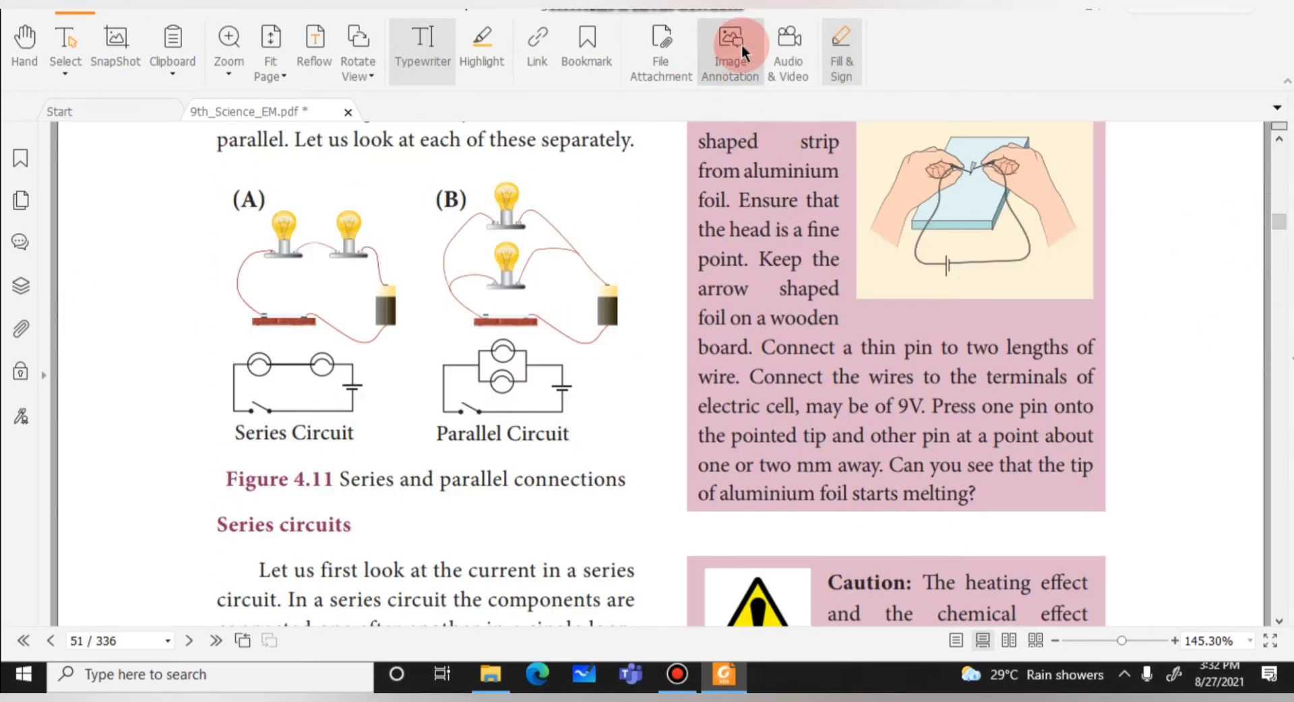
scroll(879, 274, "up", 5)
scroll(886, 282, "up", 15)
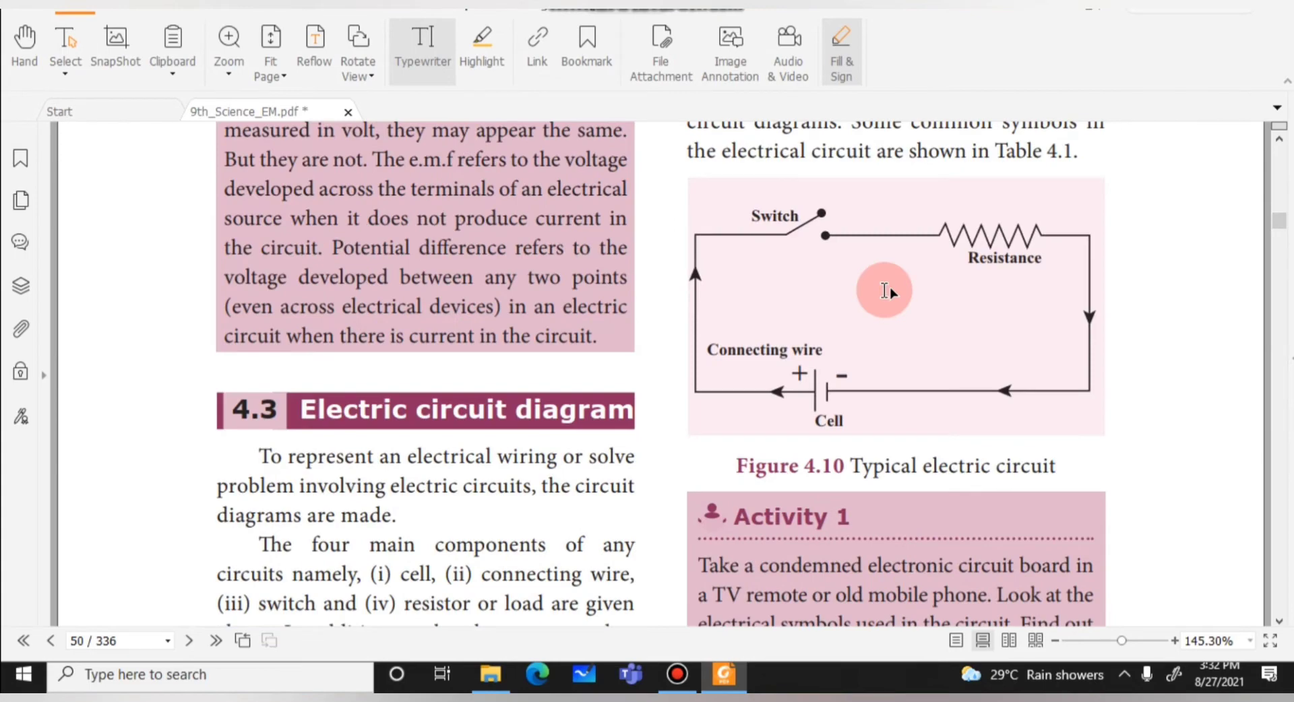
scroll(887, 282, "down", 5)
left_click_drag(1270, 216, 1279, 269)
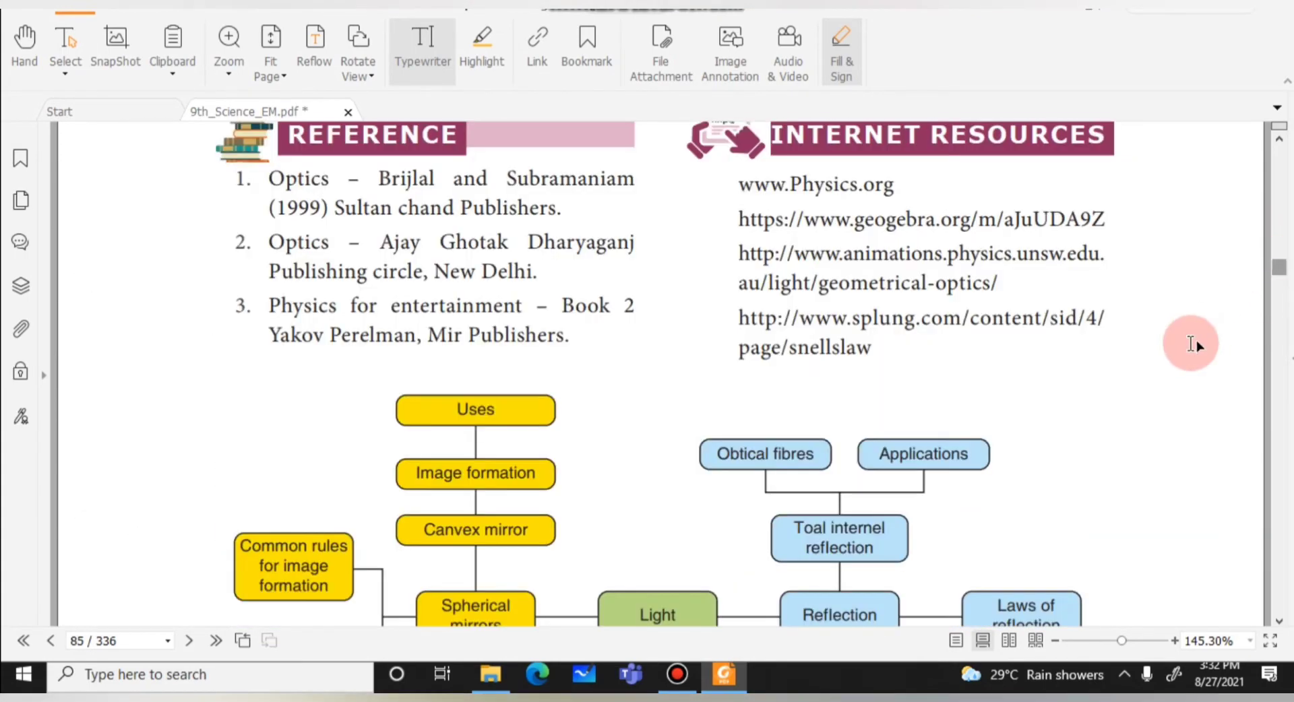
Scroll to page 87, mark an image area, then cancel the image browse and close Add Image
scroll(1069, 317, "down", 20)
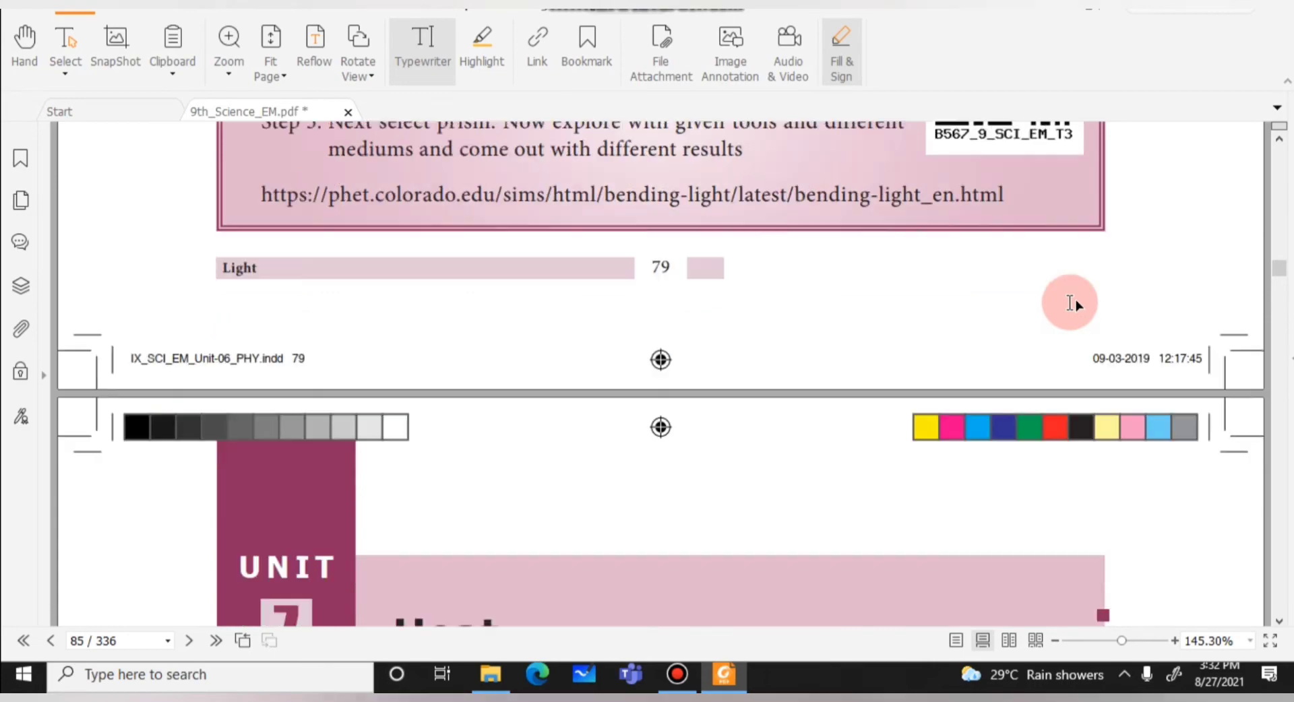
scroll(1070, 303, "down", 10)
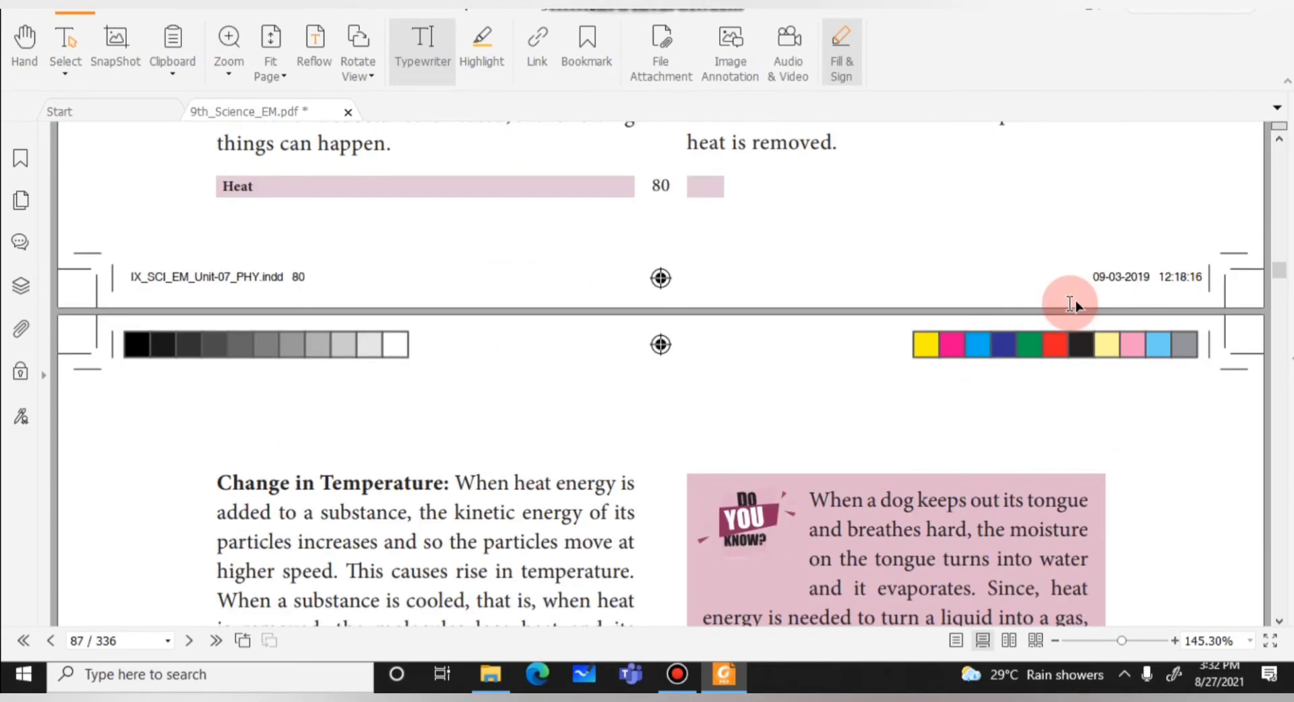
left_click(732, 41)
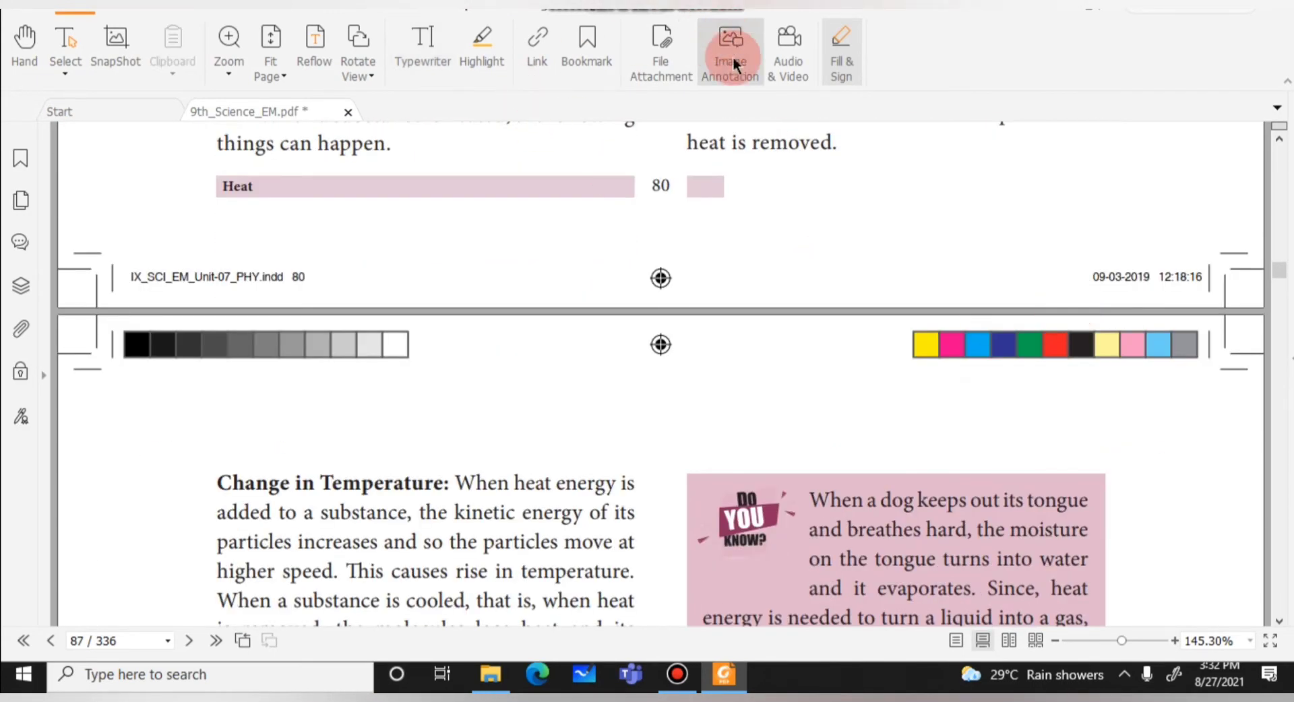
mouse_move(444, 200)
left_mouse_down()
mouse_move(499, 456)
mouse_move(1056, 406)
left_mouse_up()
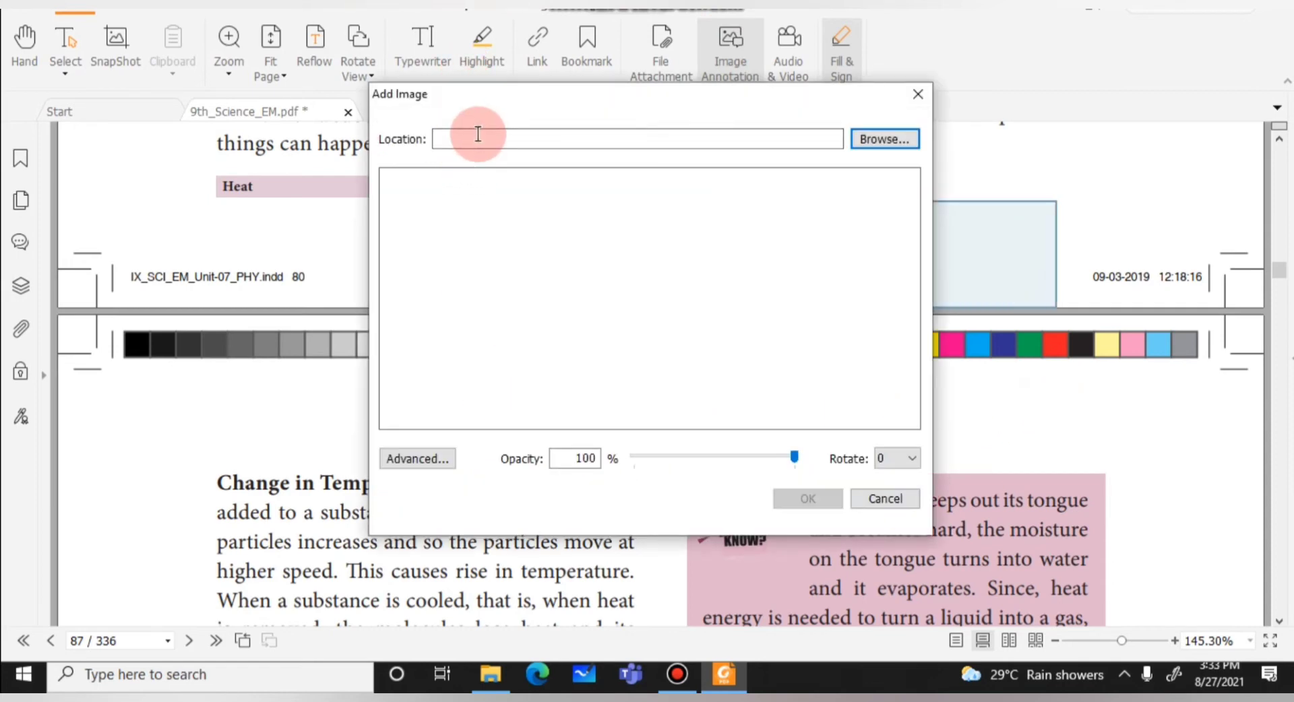
left_click(871, 139)
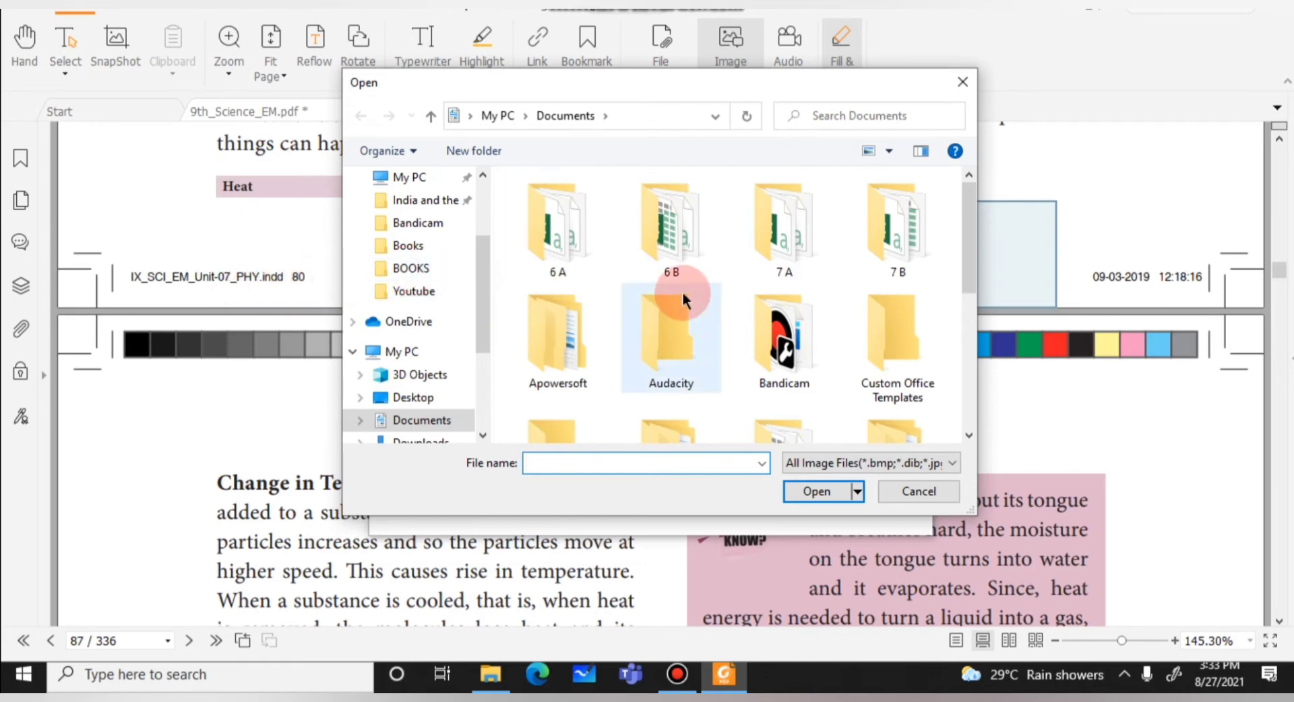
scroll(682, 292, "down", 2)
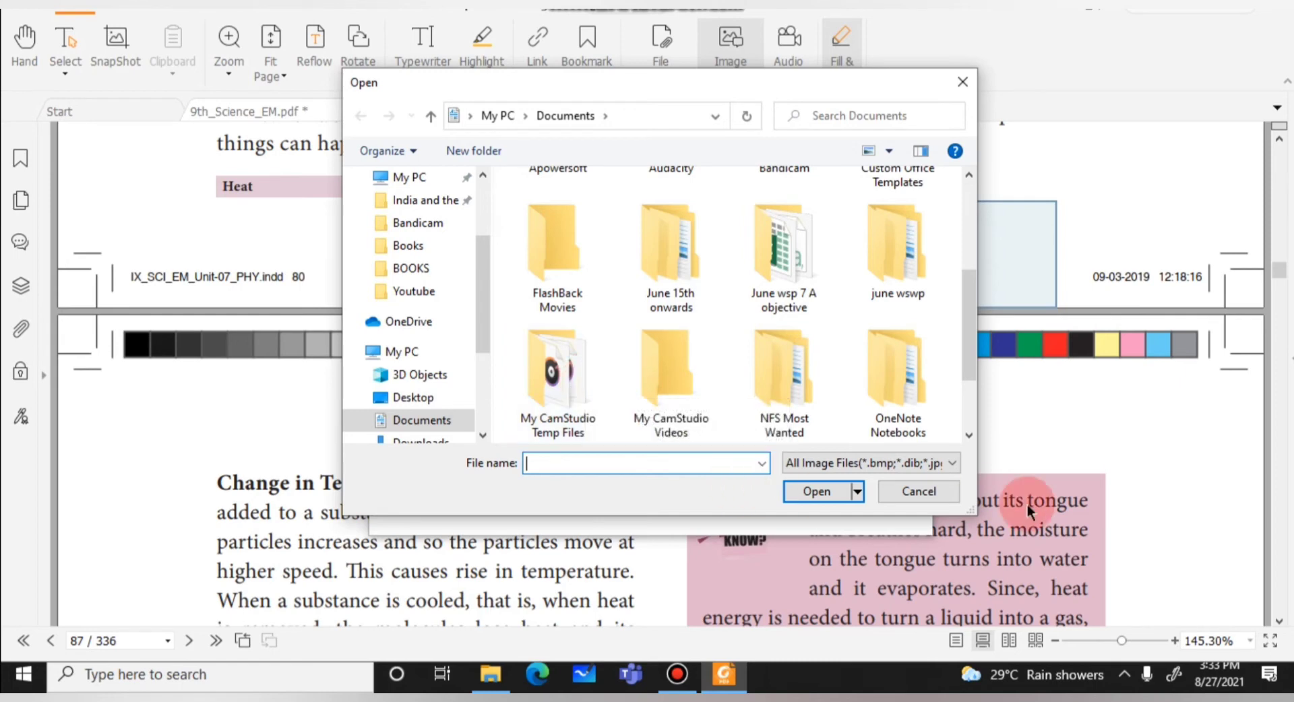
left_click(929, 490)
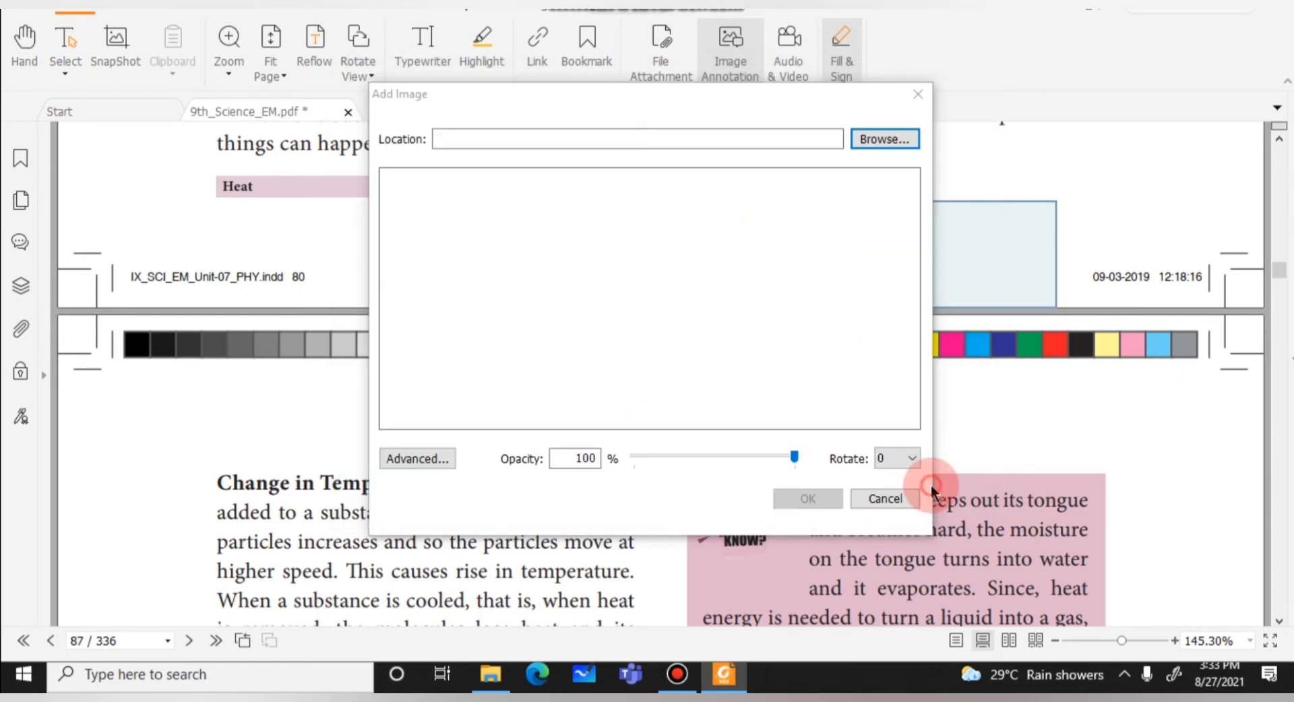
left_click(914, 93)
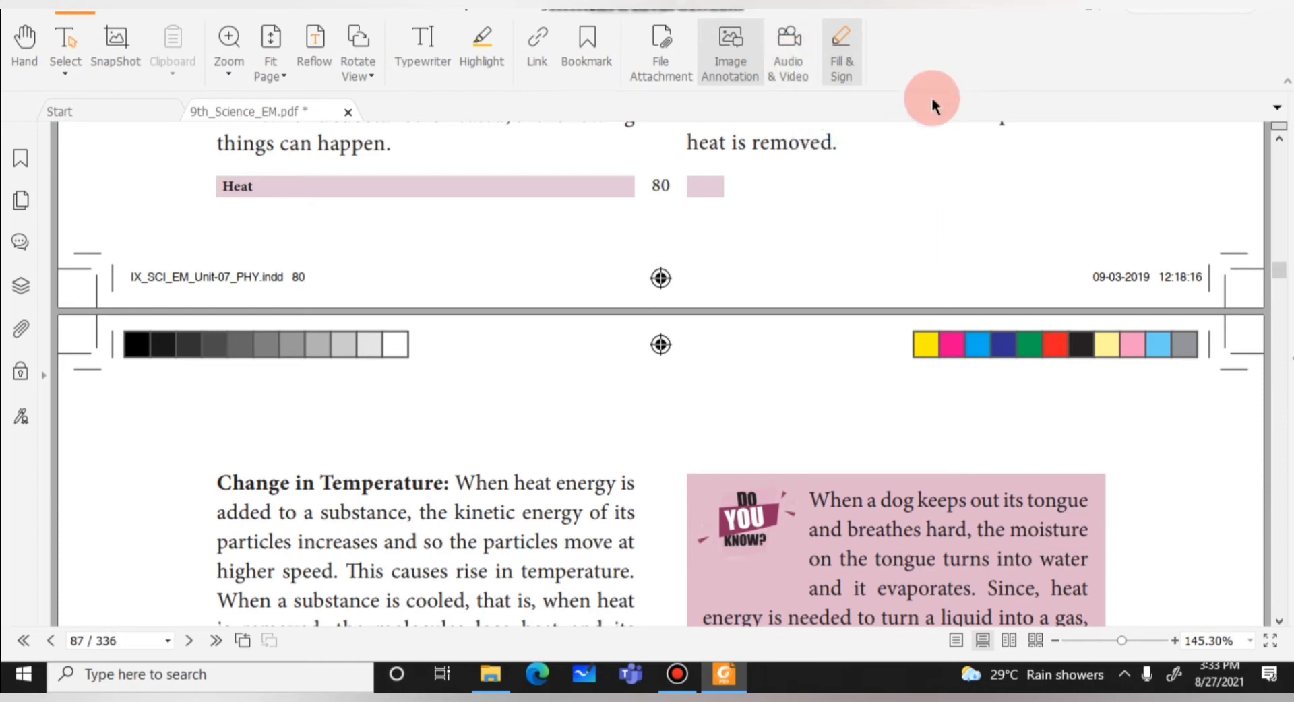
Using Fill & Sign, place five check marks across the page margin
left_click(851, 54)
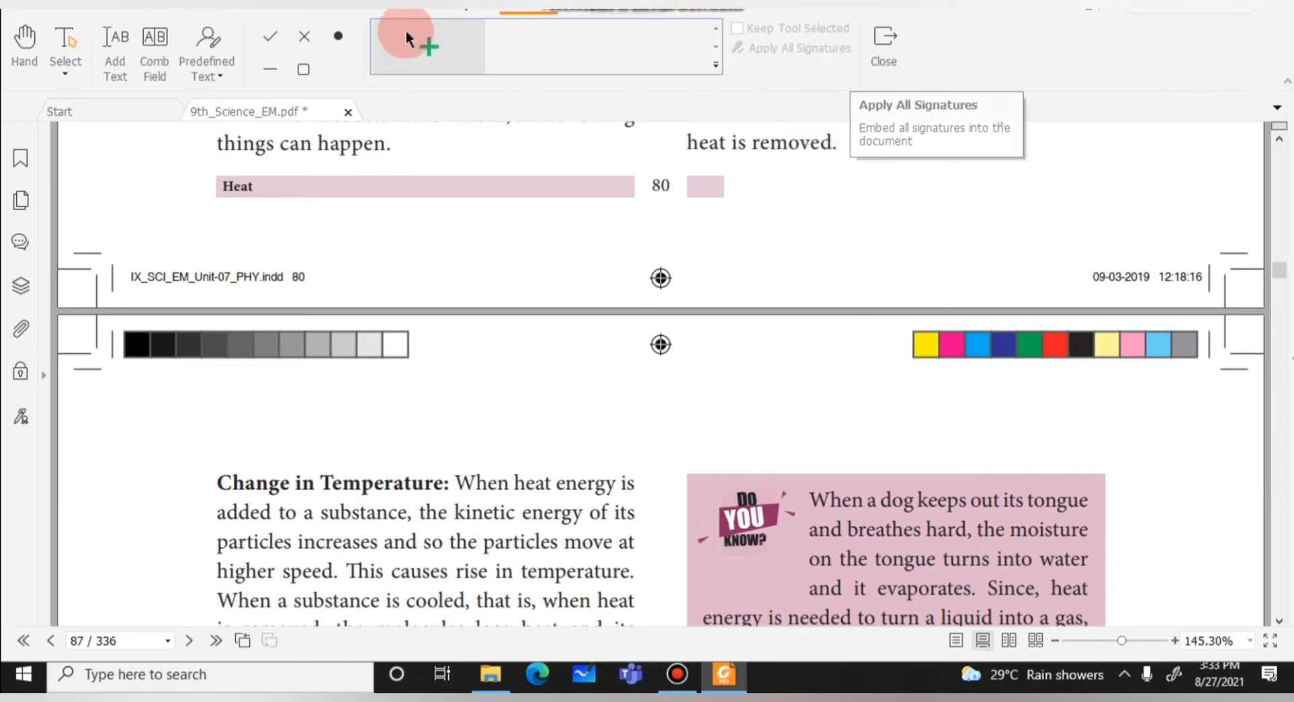
left_click(272, 42)
left_click(450, 254)
left_click(631, 248)
left_click(815, 268)
left_click(492, 365)
left_click(588, 373)
Place four cross marks, two in the margin and two near the colour bar
left_click(305, 37)
left_click(522, 290)
left_click(748, 250)
left_click(704, 351)
left_click(791, 350)
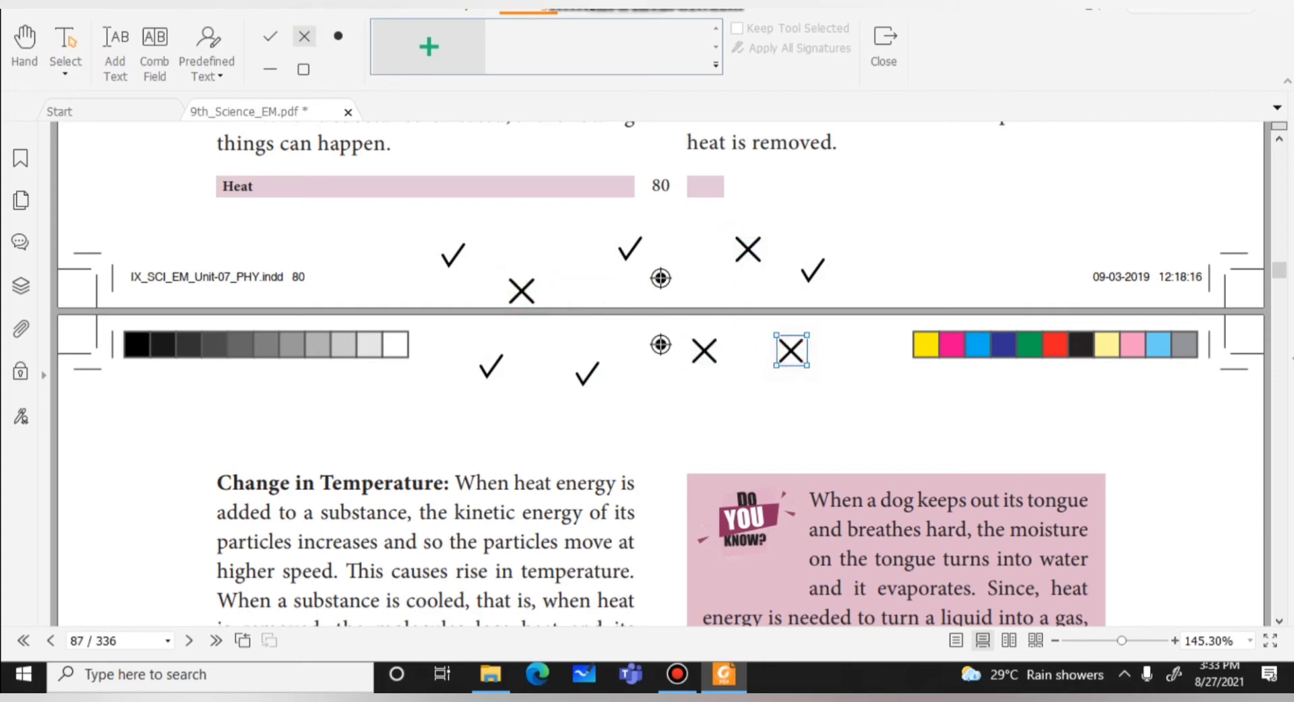
Place five dots around the margin and above Change in Temperature, then return to Home
left_click(340, 36)
left_click(927, 214)
left_click(880, 269)
left_click(836, 351)
left_click(382, 267)
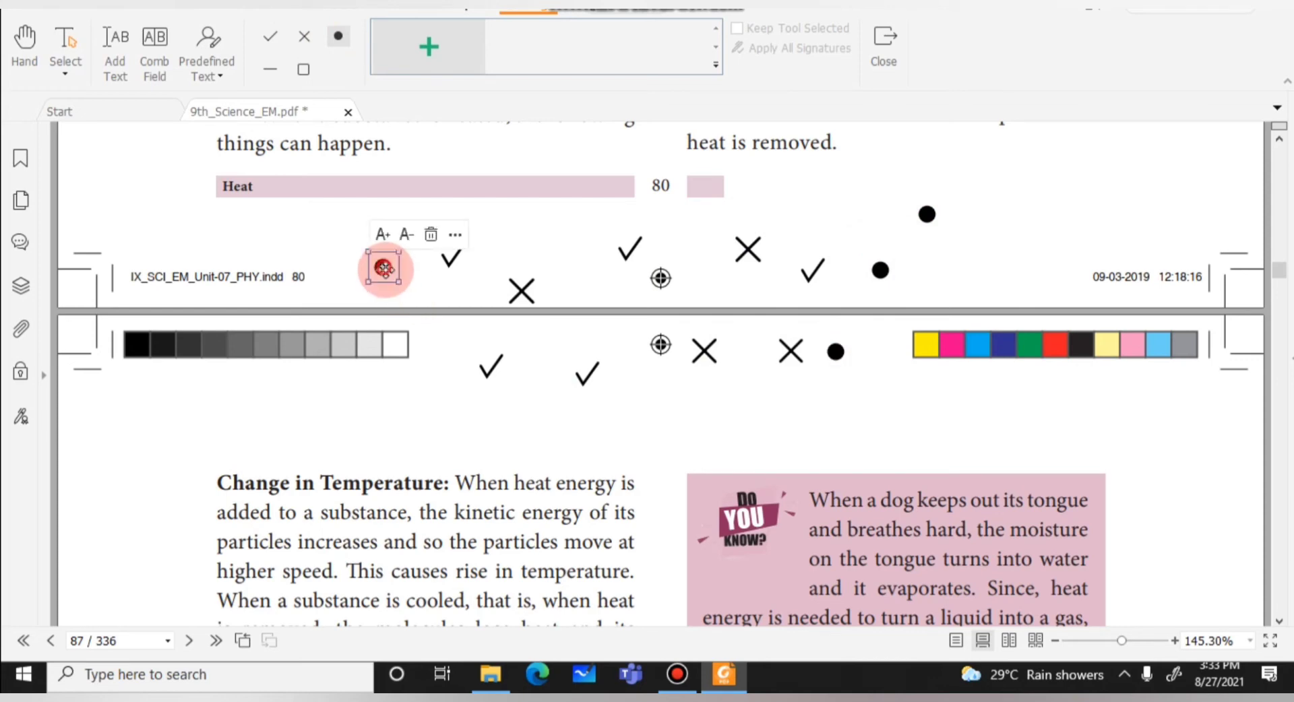
left_click(402, 429)
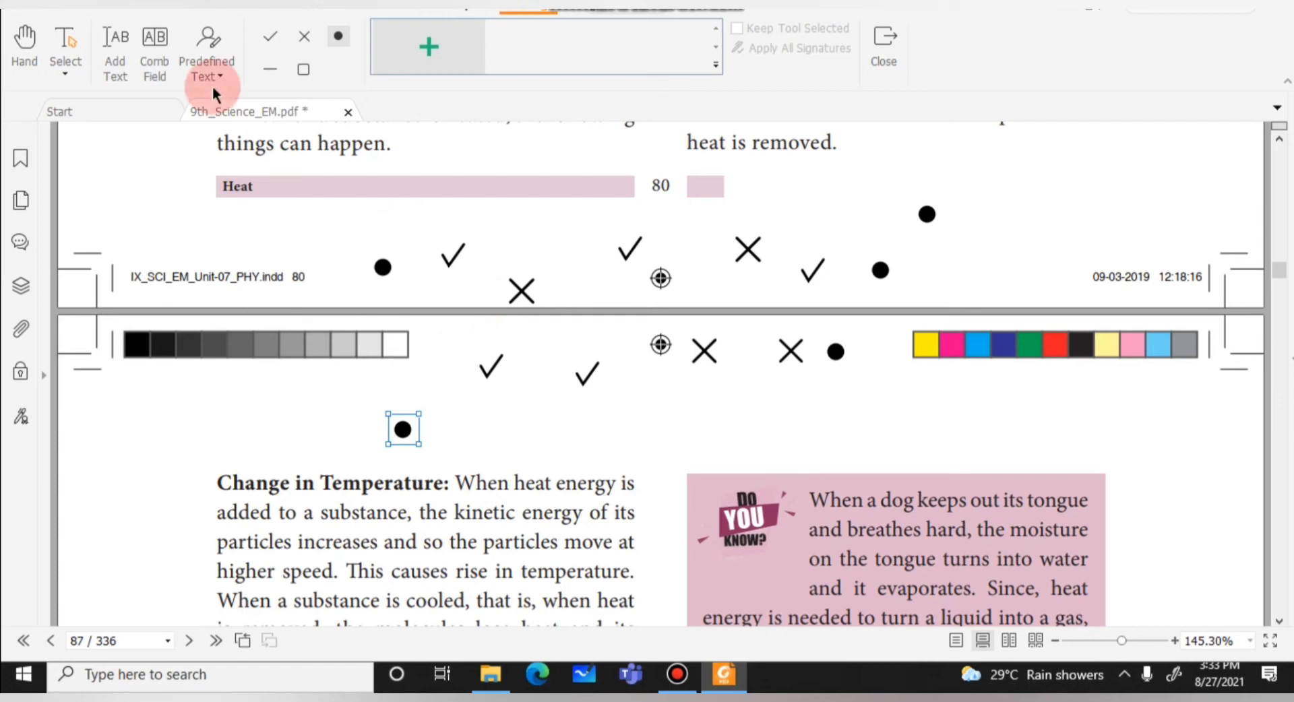
left_click(80, 13)
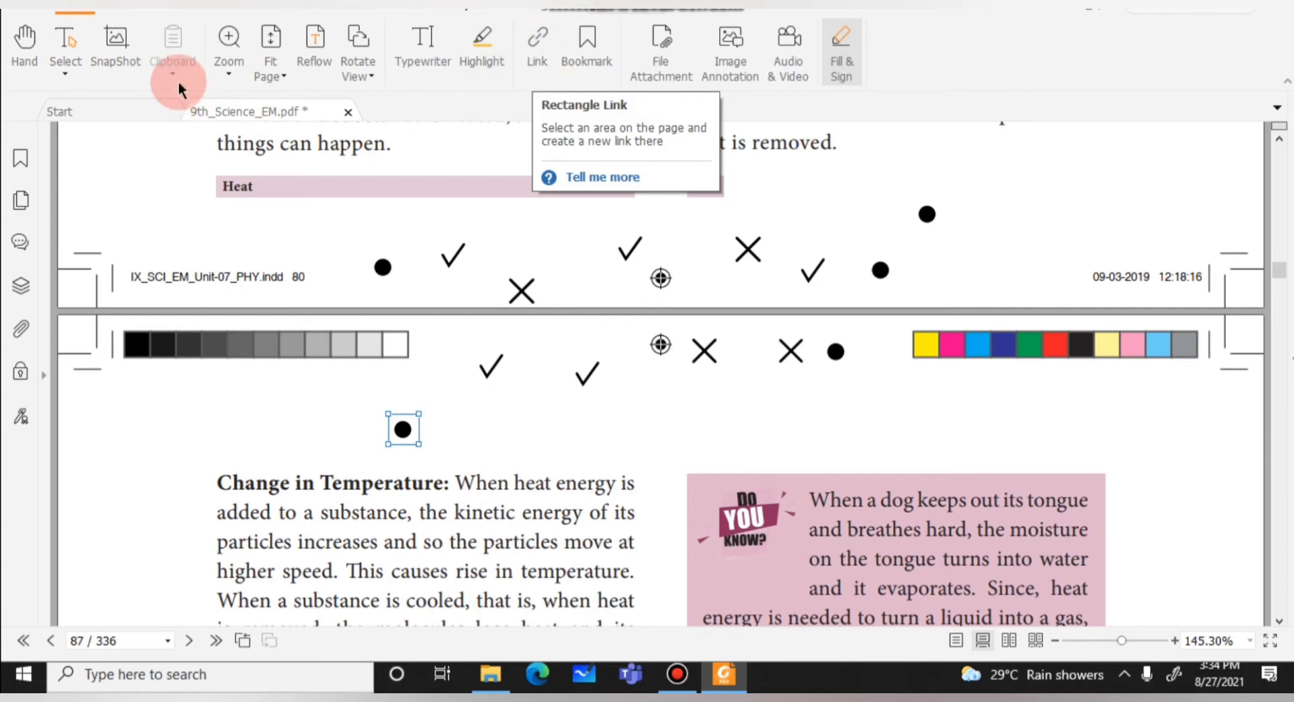
Zoom page 87 to 150% and add another dot to the page
left_click(231, 56)
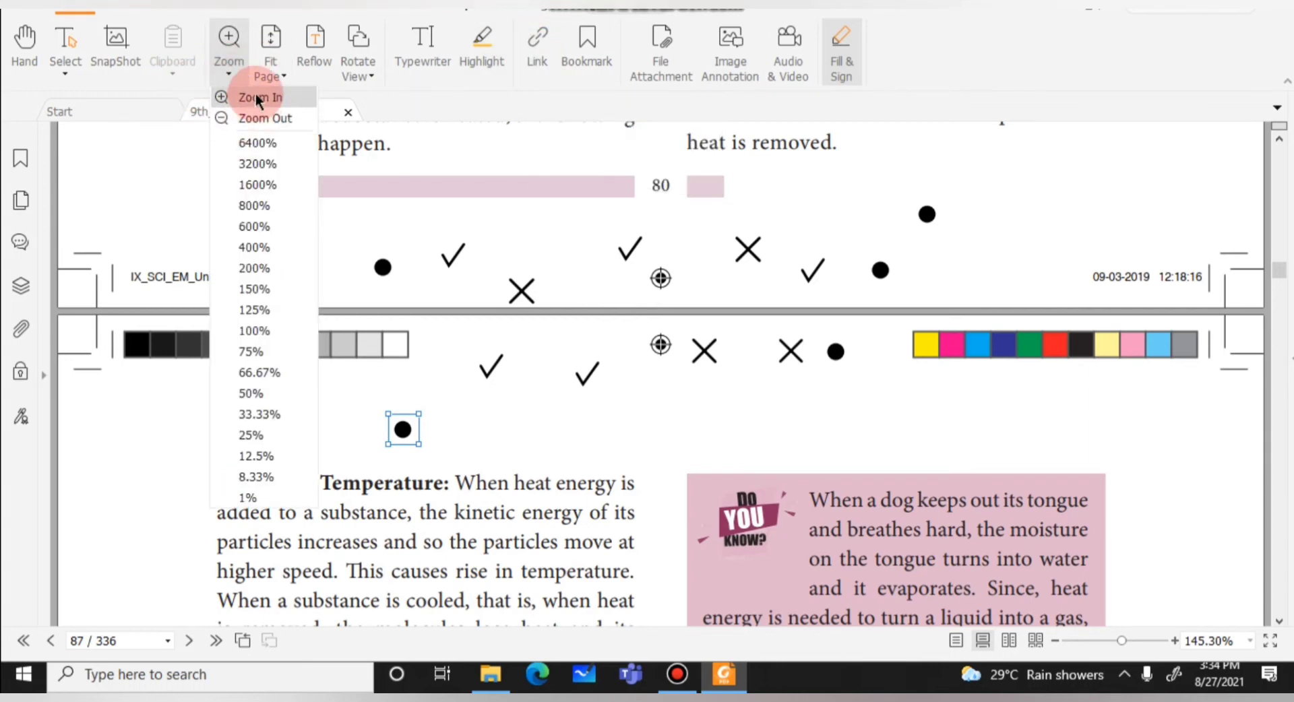
left_click(256, 98)
left_click(383, 257)
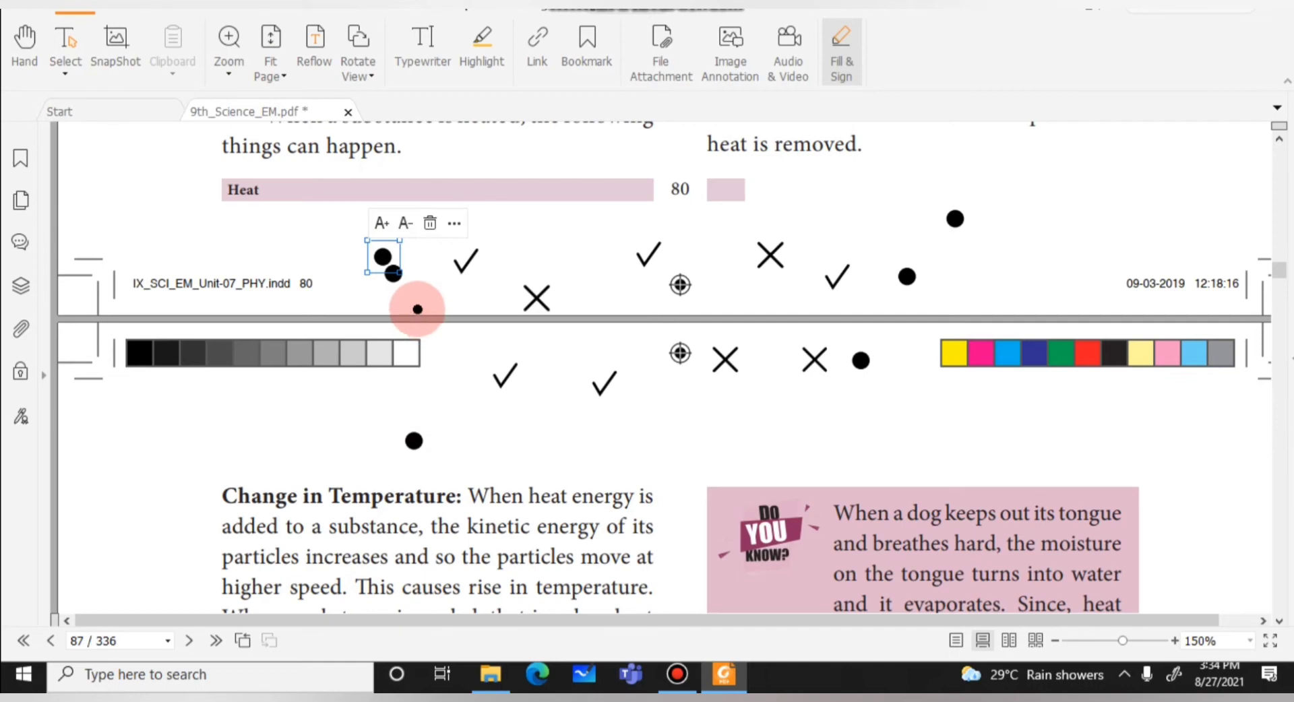
Highlight 'added to a subs' after 'When heat energy is' in yellow
left_click(152, 8)
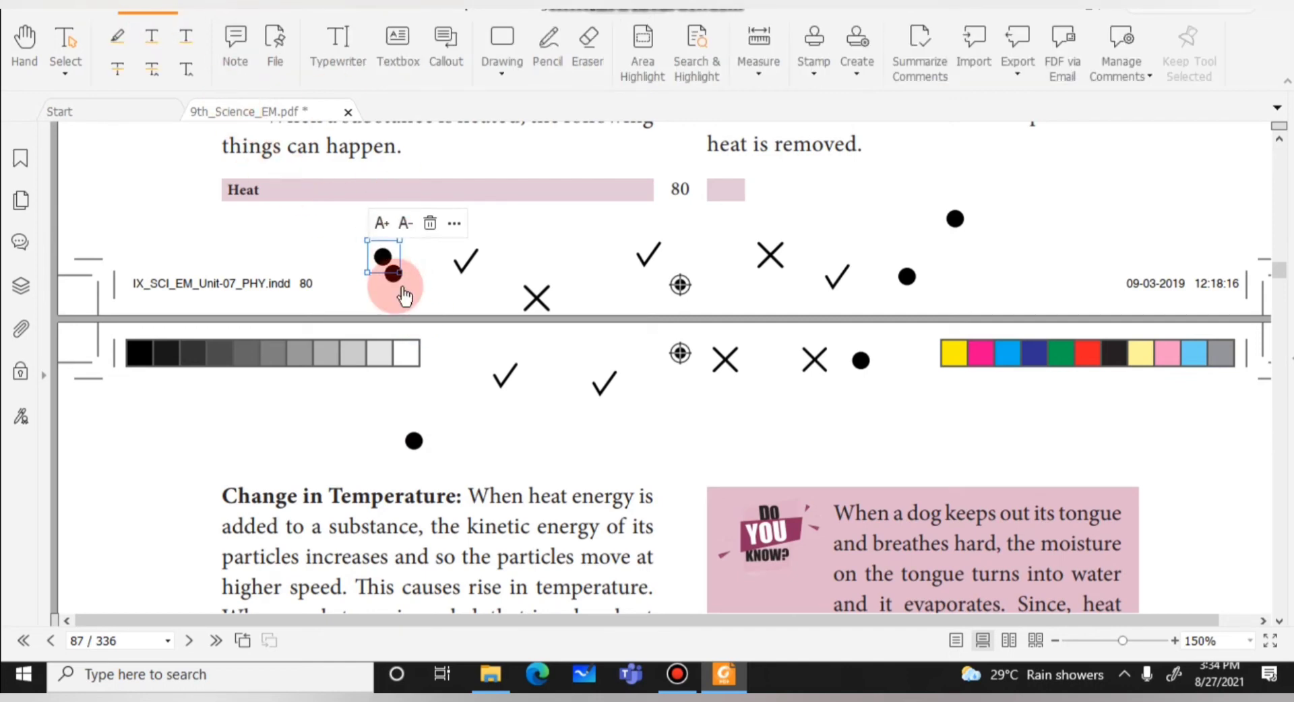
scroll(397, 290, "down", 5)
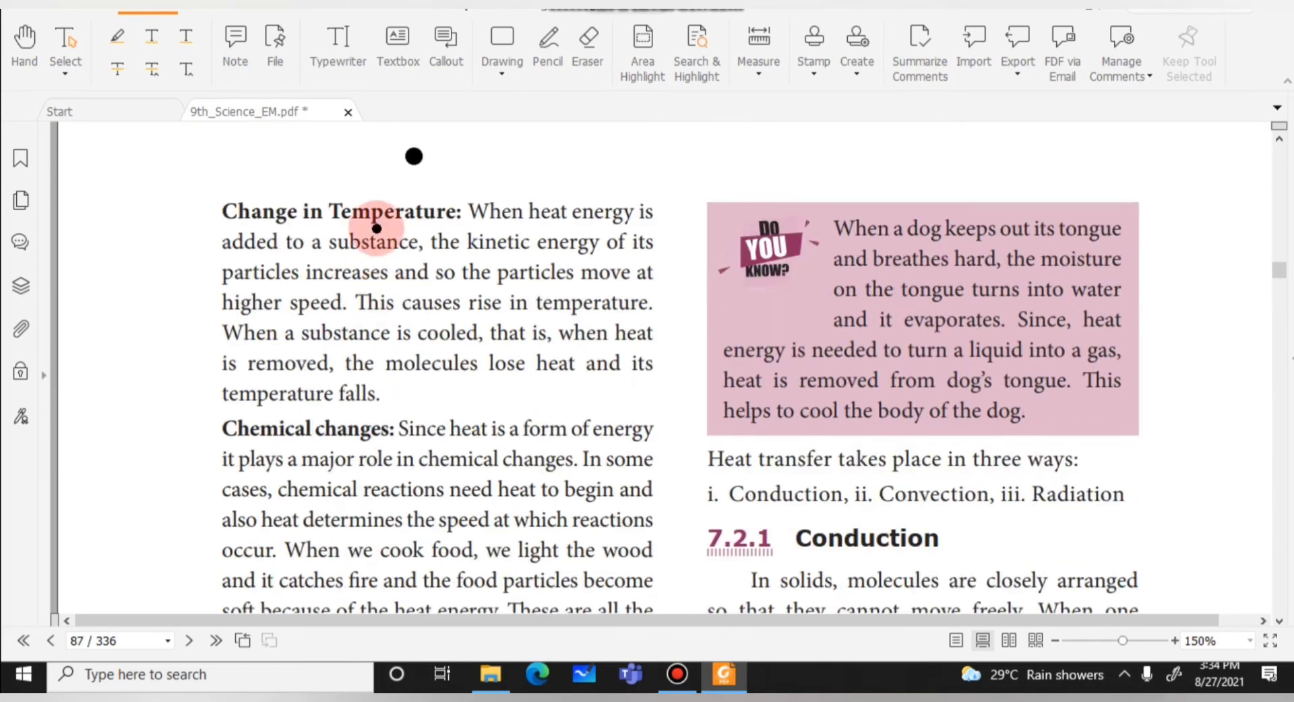
left_click(118, 39)
left_click_drag(214, 230, 369, 242)
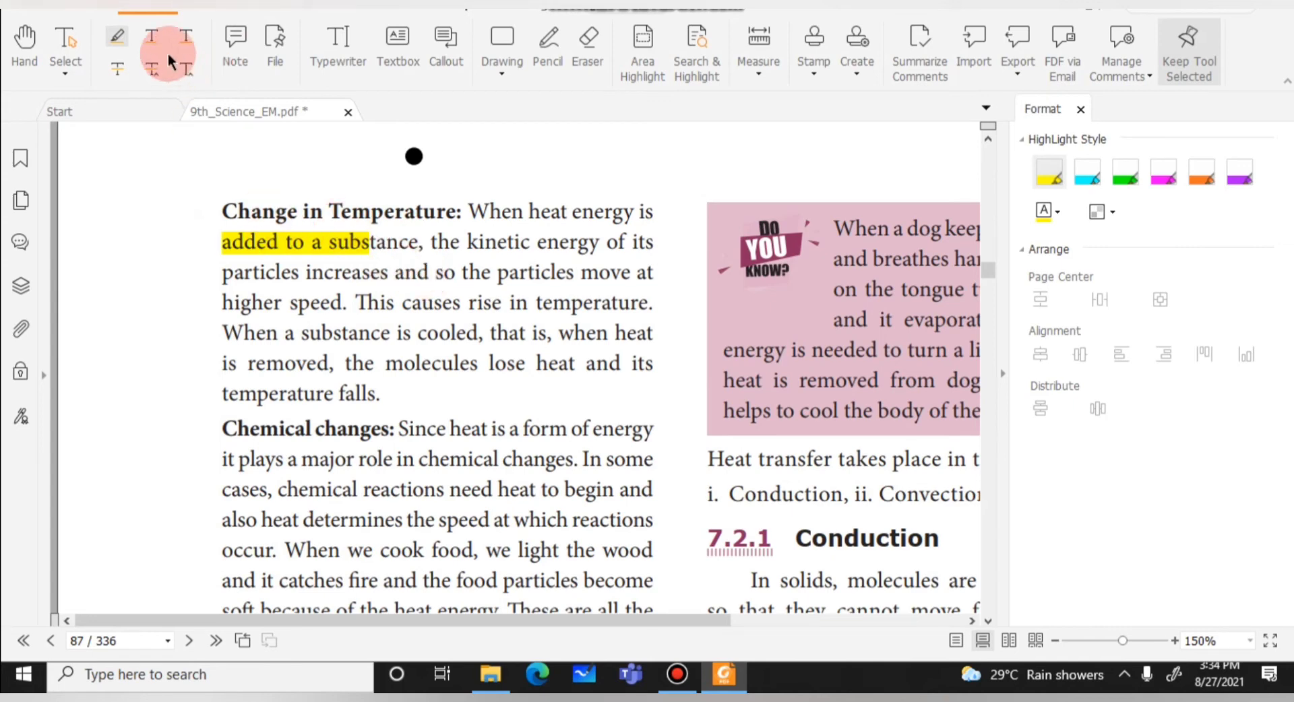
Wavy-underline the cooling line in blue and underline the text from 'is removed' onward in green
left_click(153, 38)
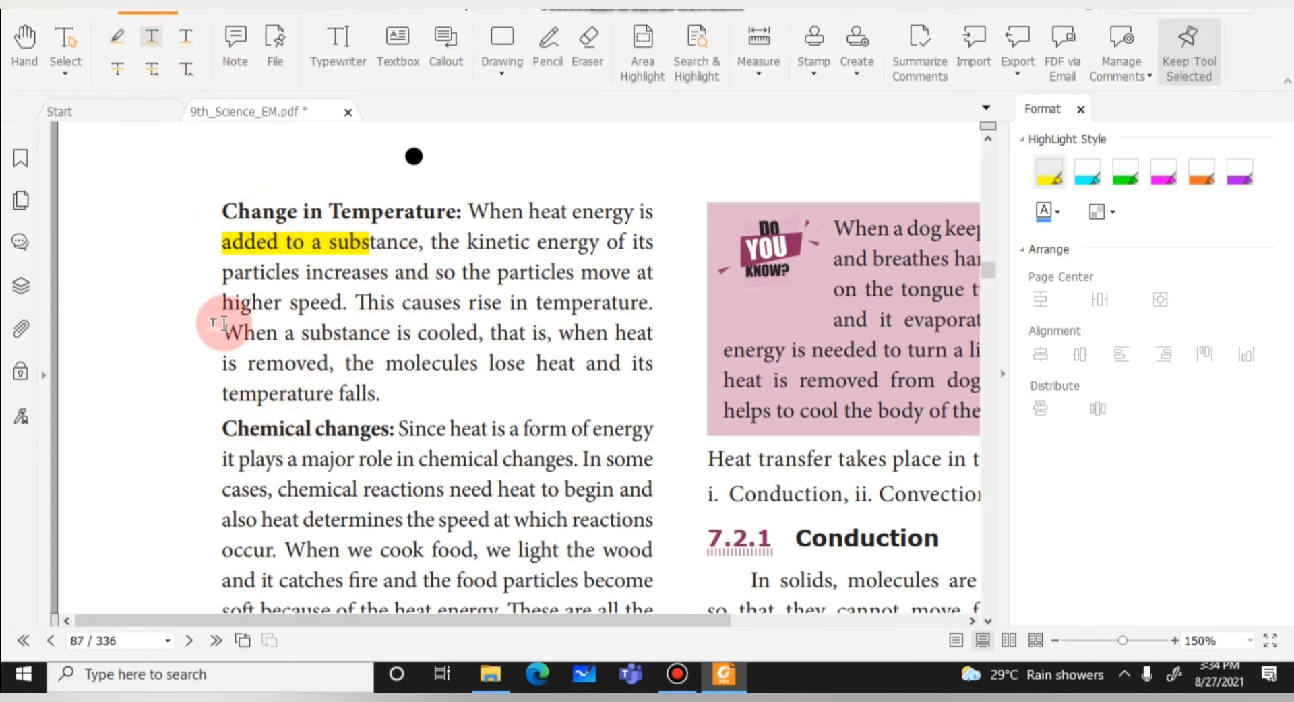
left_click_drag(218, 333, 662, 338)
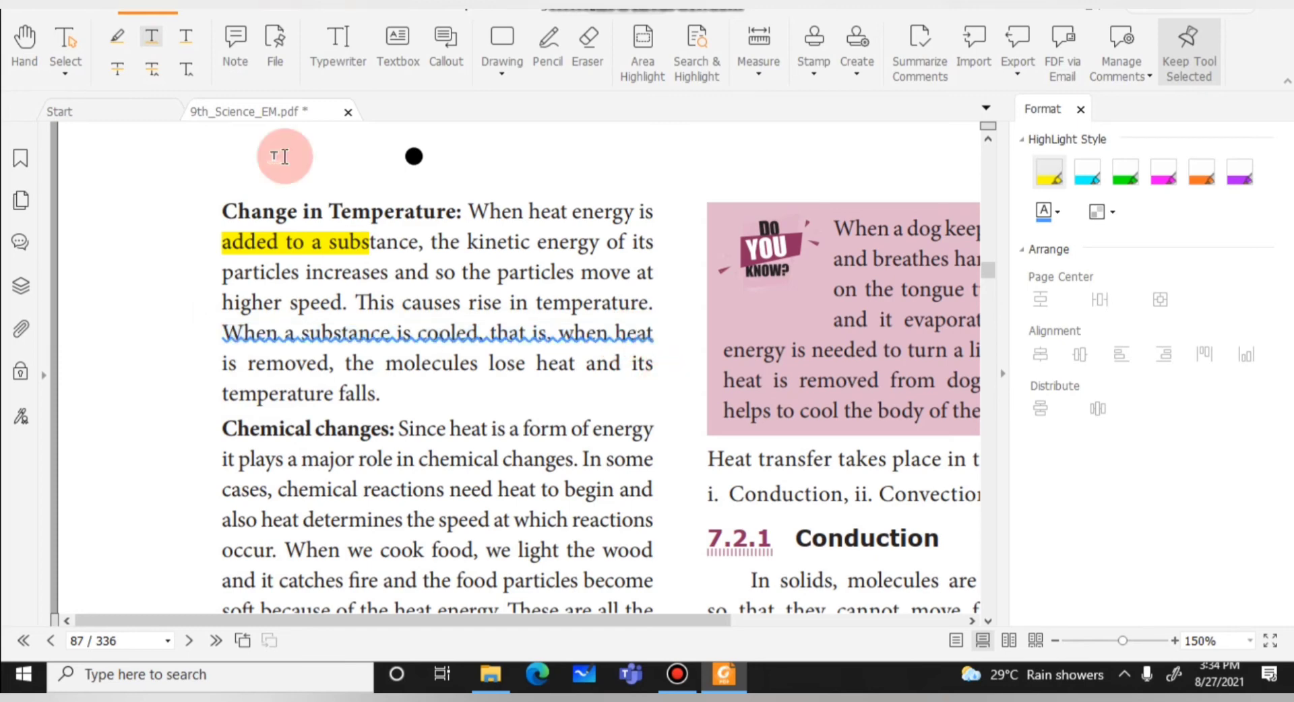
left_click(179, 33)
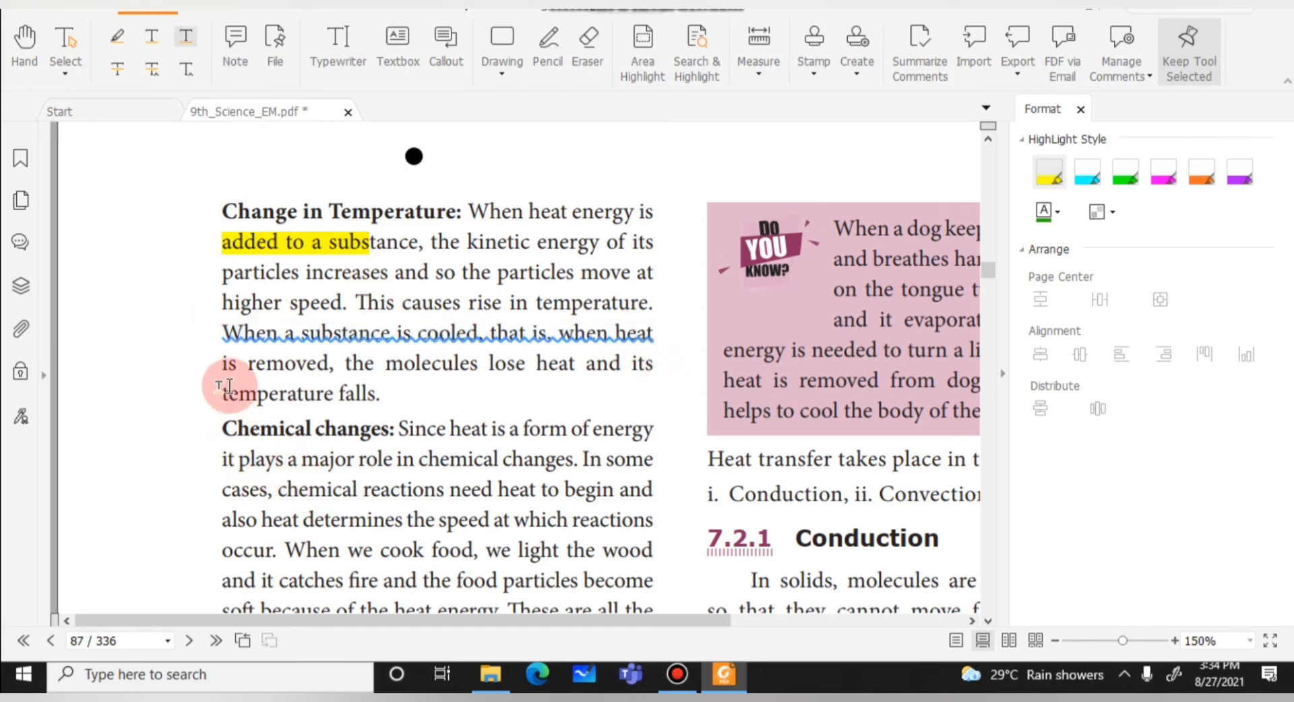
left_click_drag(216, 361, 641, 412)
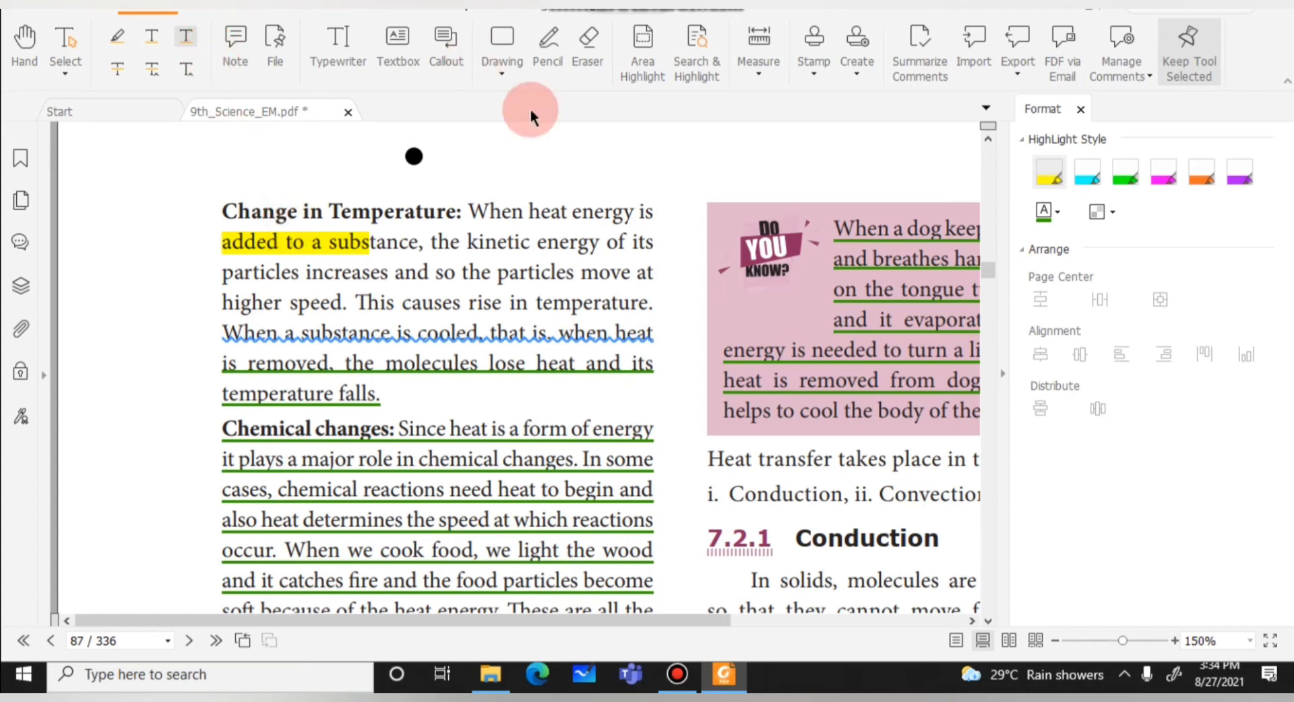
left_click(498, 71)
Cover the Change in Temperature paragraph with a white-filled, orange-bordered rectangle
left_click(513, 96)
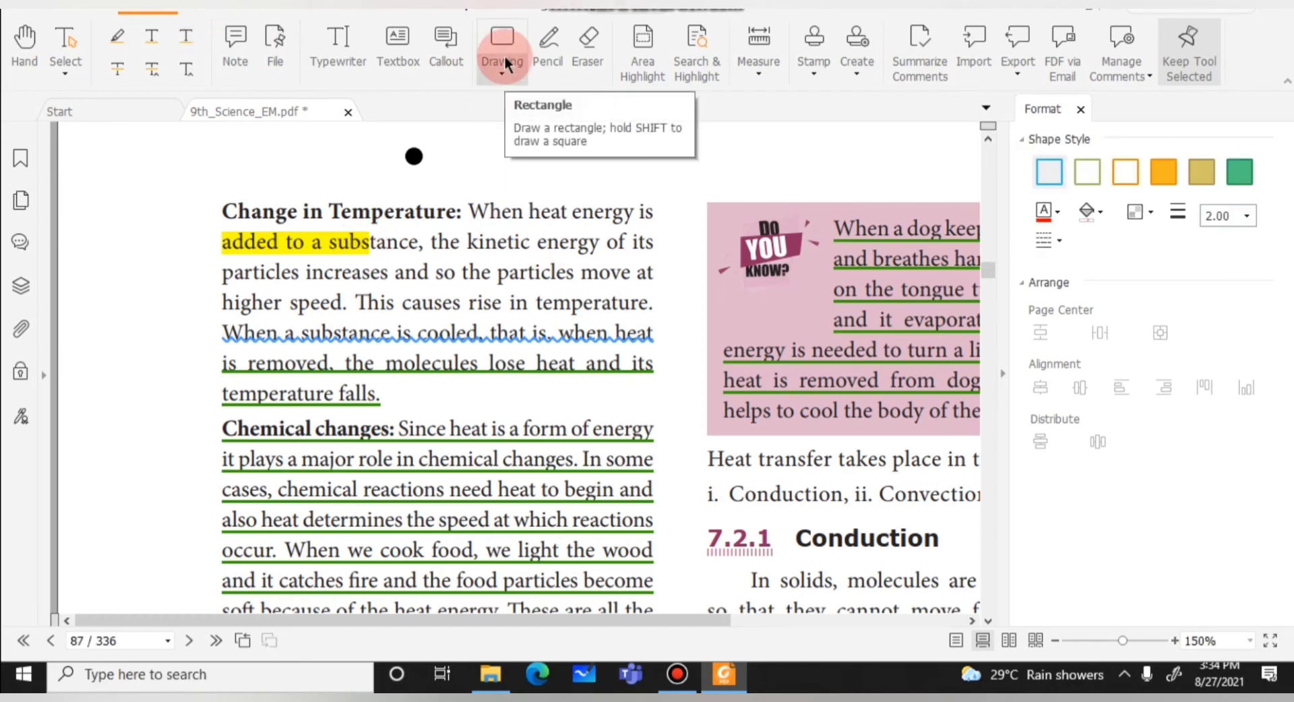
left_click_drag(164, 169, 707, 418)
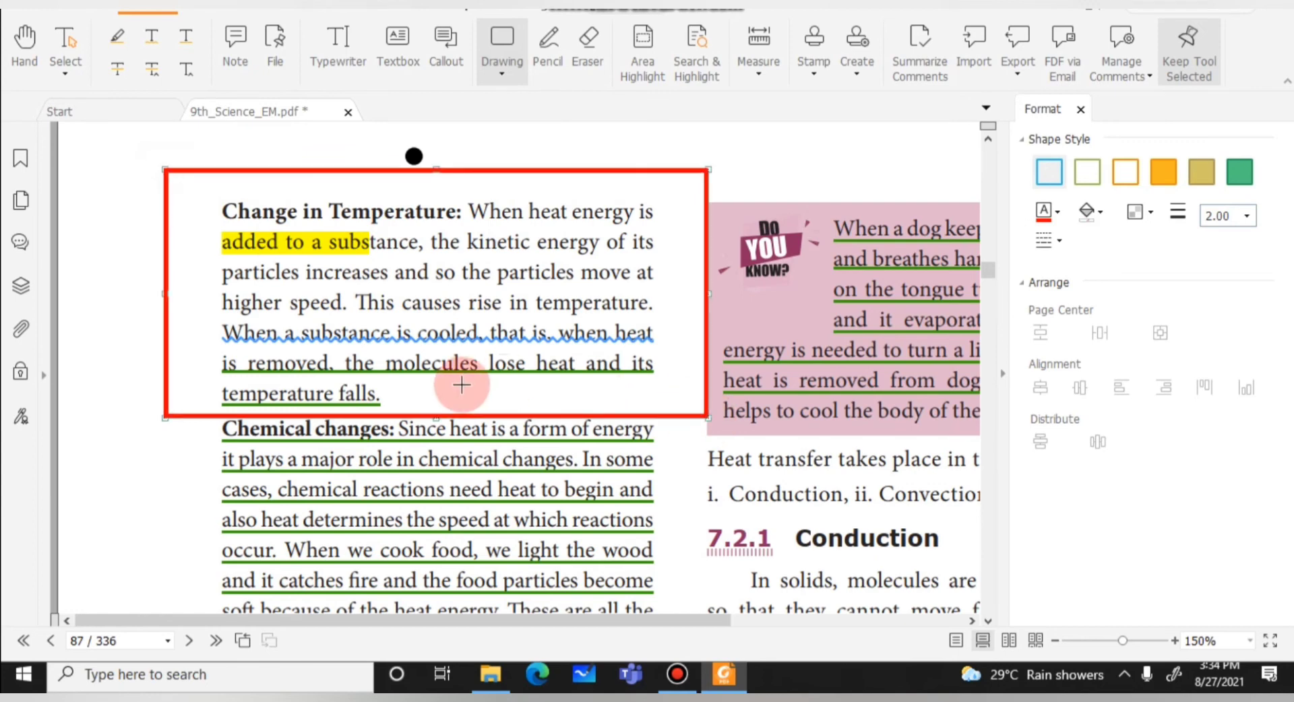
left_click(1091, 174)
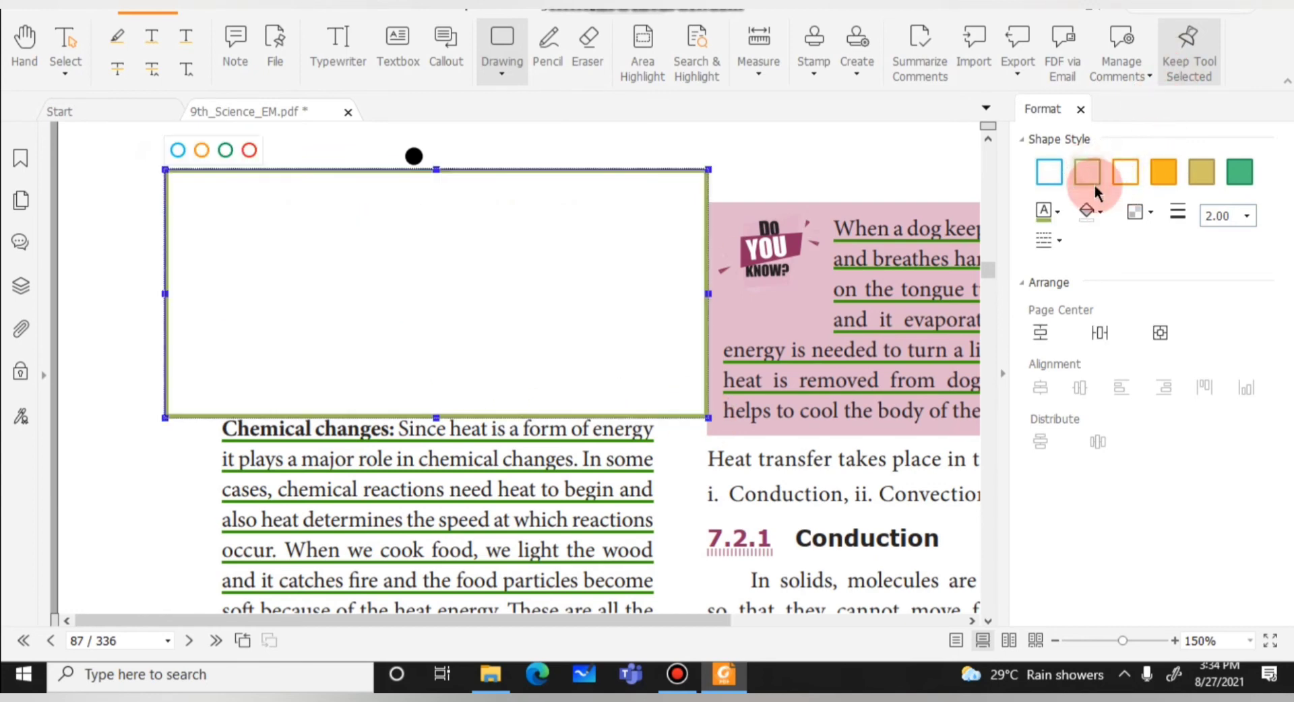
left_click(1117, 182)
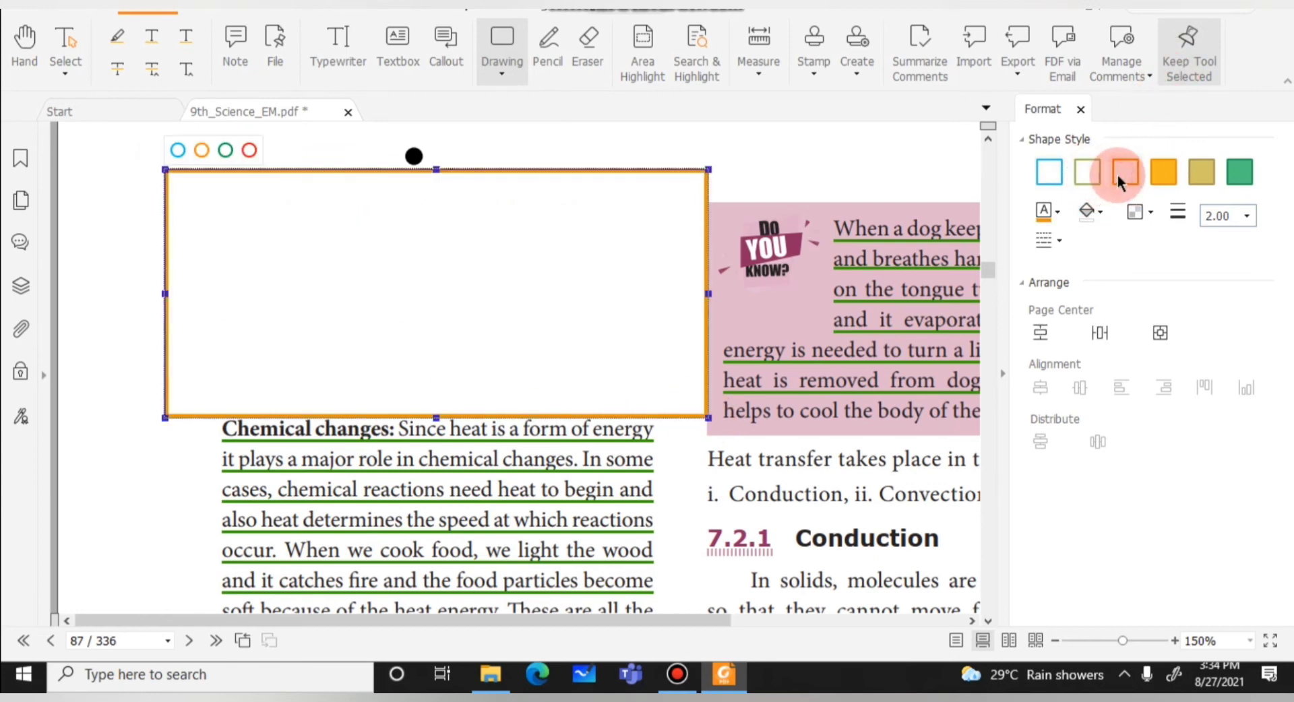
left_click(627, 137)
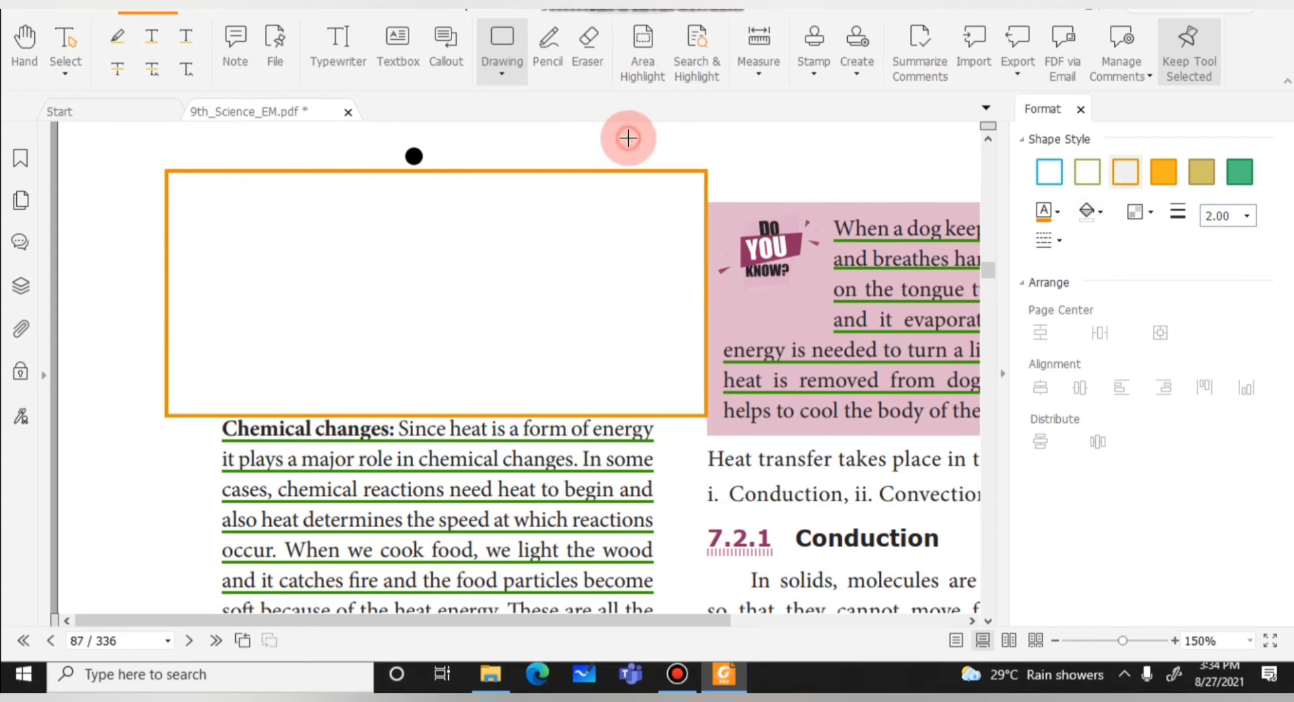
left_click(1080, 109)
scroll(1014, 200, "down", 1)
scroll(1014, 201, "down", 5)
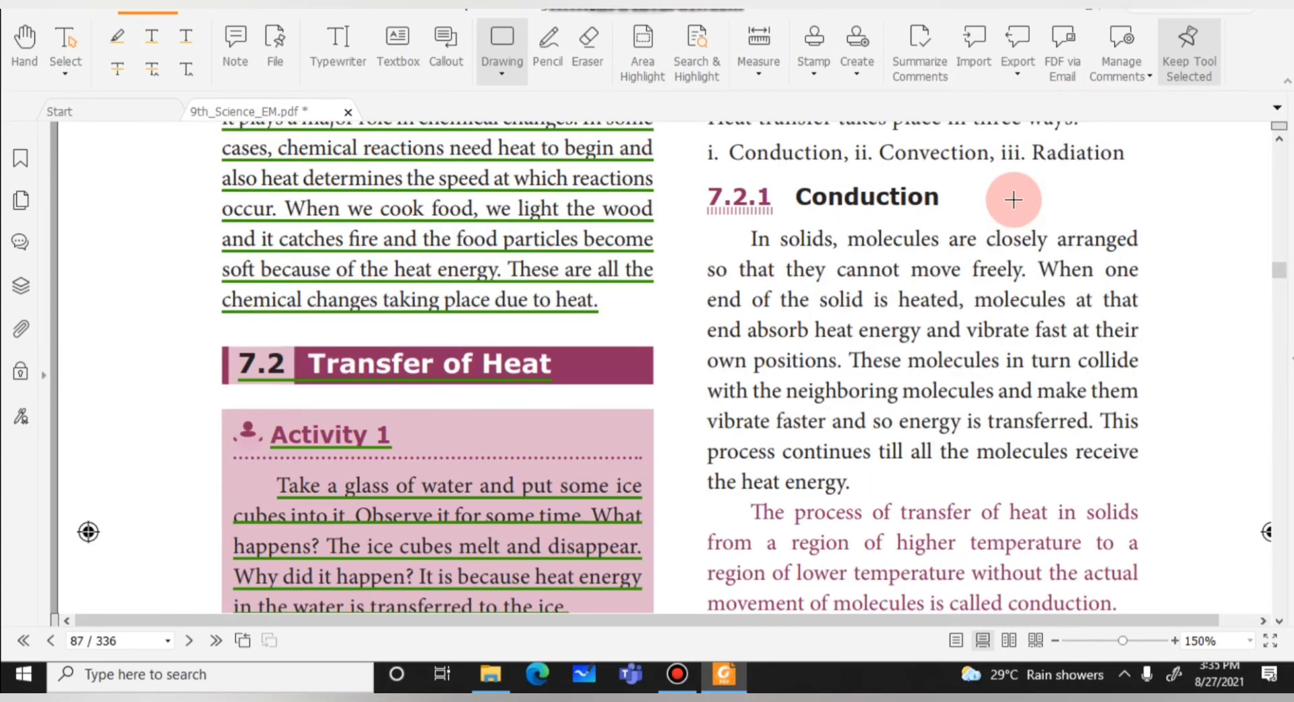
Handwrite 'Heat' and a one-half fraction in red ink in the left margin
left_click(551, 40)
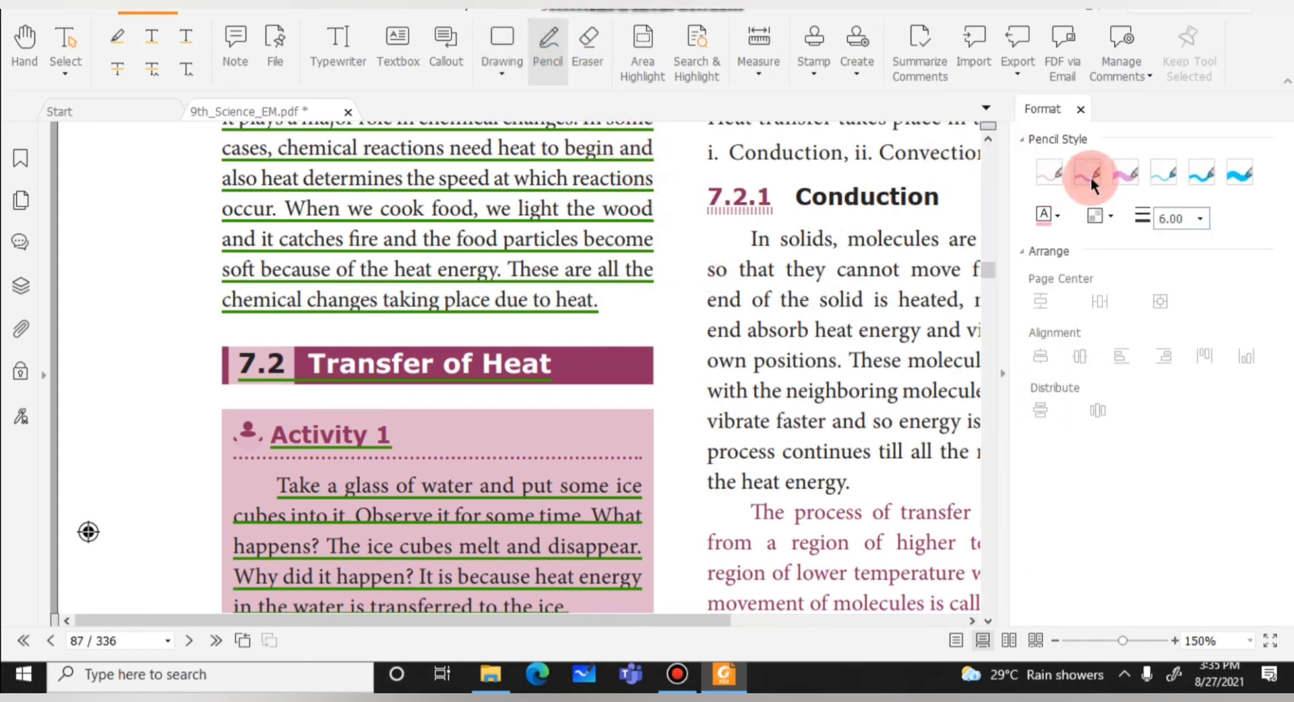
left_click(1051, 217)
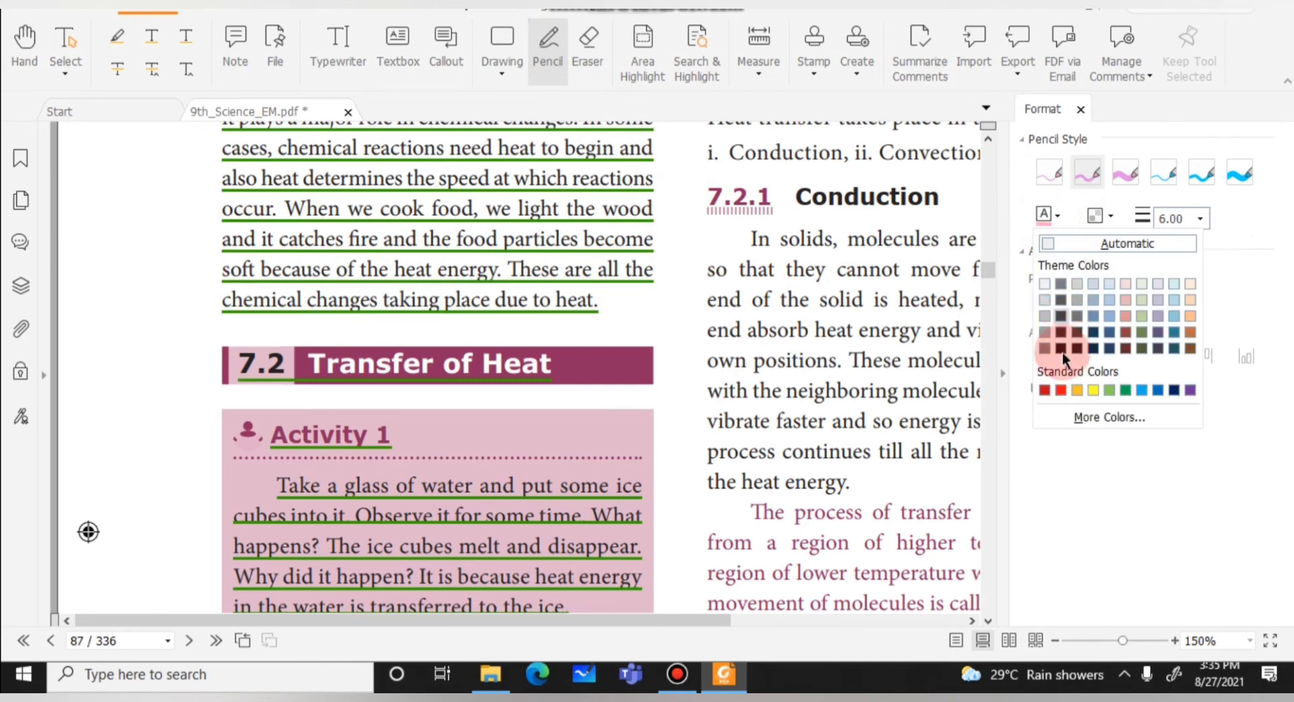
left_click(1060, 390)
left_click(679, 231)
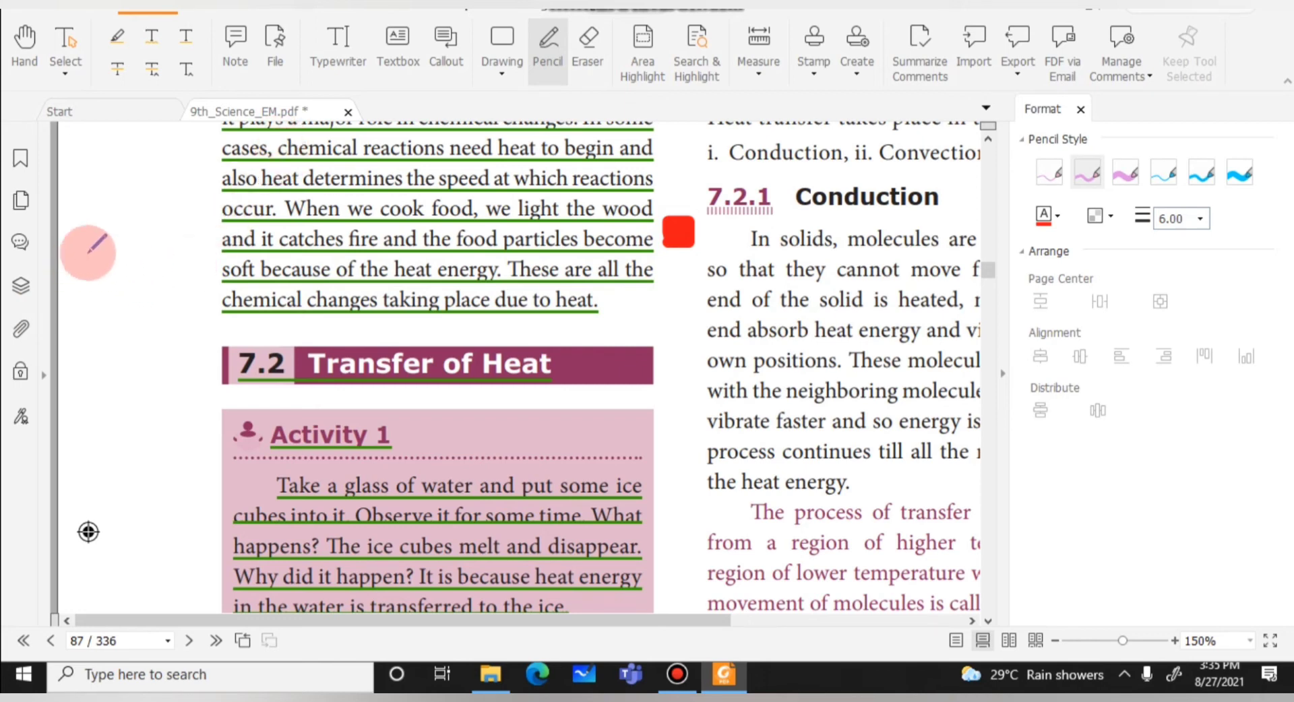
mouse_move(86, 241)
left_mouse_down()
mouse_move(148, 254)
mouse_move(124, 268)
mouse_move(164, 231)
mouse_move(167, 242)
mouse_move(226, 235)
mouse_move(214, 228)
left_mouse_up()
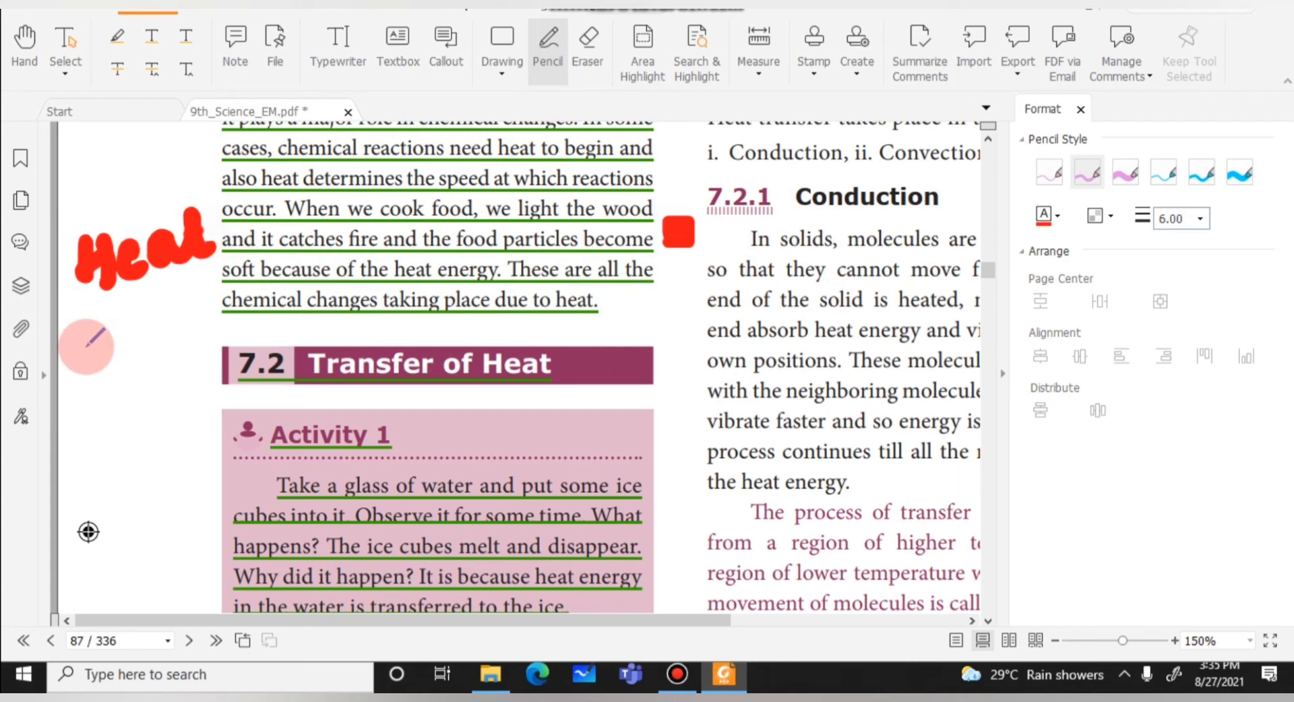
mouse_move(94, 324)
left_mouse_down()
mouse_move(92, 360)
mouse_move(123, 382)
left_mouse_up()
left_click_drag(89, 421, 205, 464)
left_click_drag(144, 307, 205, 363)
left_click_drag(154, 370, 149, 400)
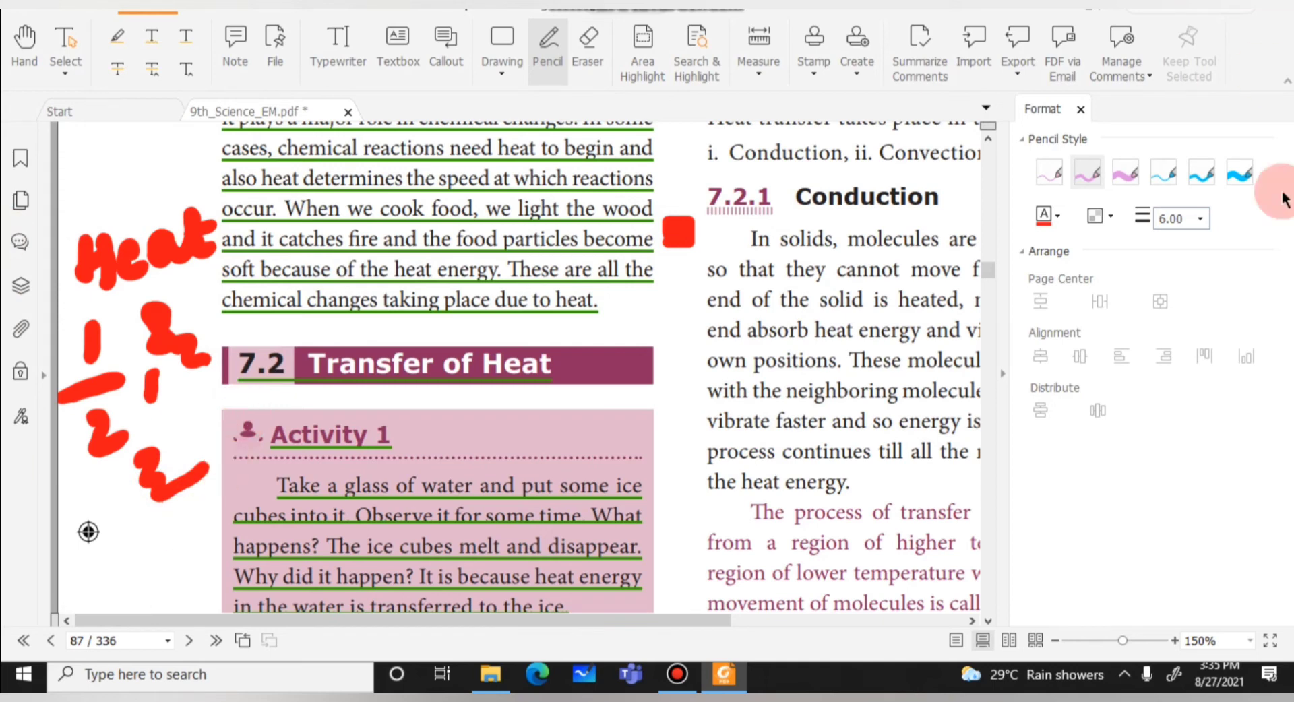
In thin cyan pencil, add a margin note and write 'heat.' under the chemical-changes sentence
left_click(1164, 173)
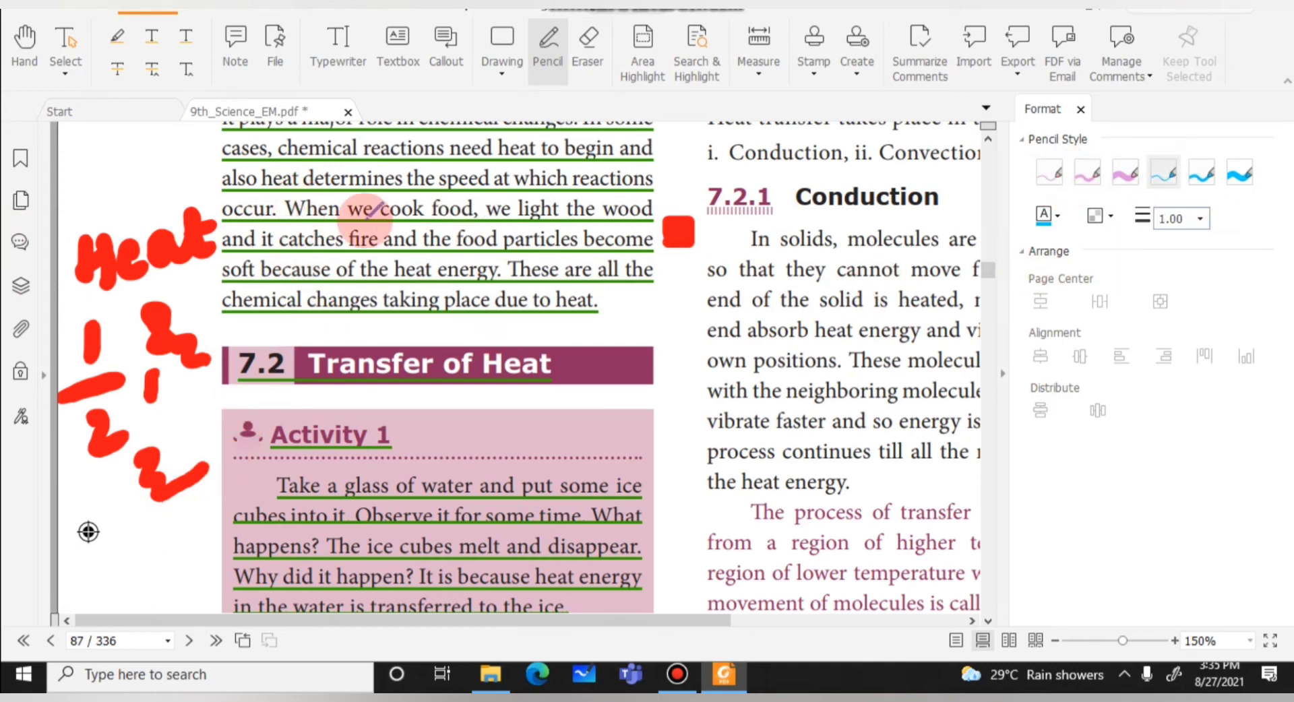
mouse_move(71, 160)
left_mouse_down()
mouse_move(109, 145)
mouse_move(85, 209)
mouse_move(152, 172)
left_mouse_up()
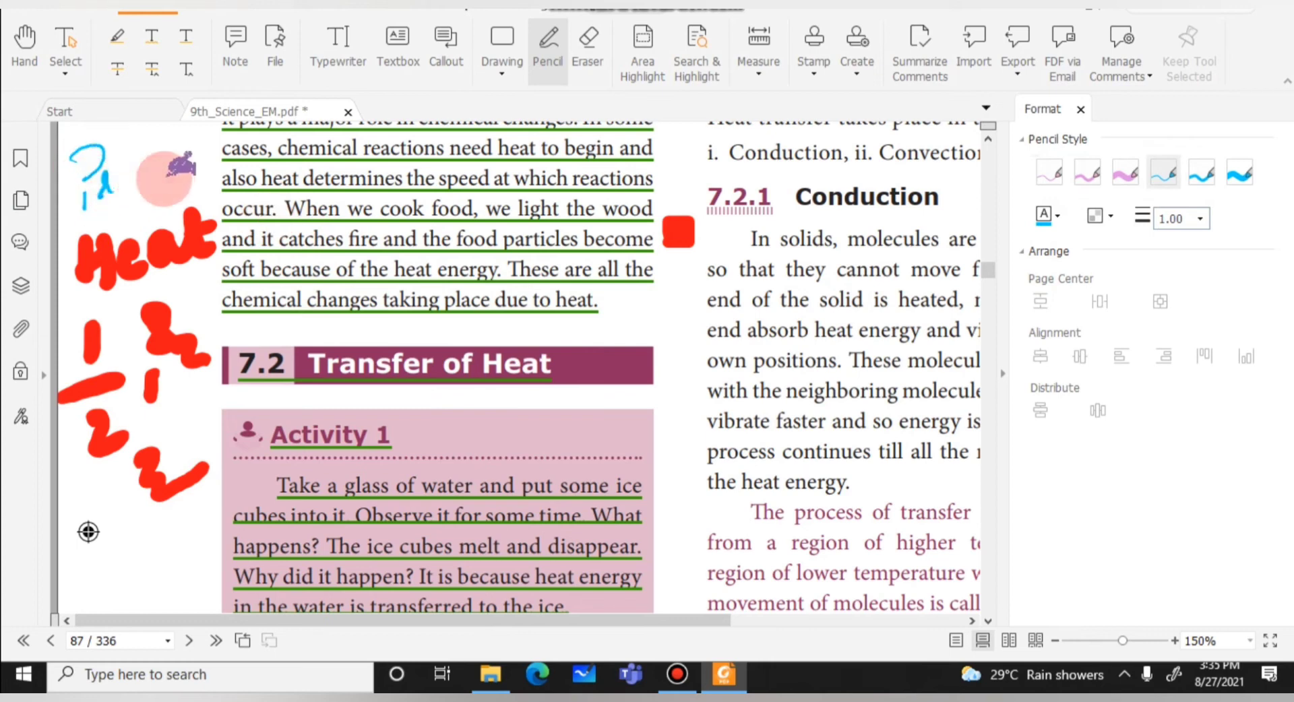
mouse_move(391, 308)
left_mouse_down()
mouse_move(393, 334)
mouse_move(421, 342)
left_mouse_up()
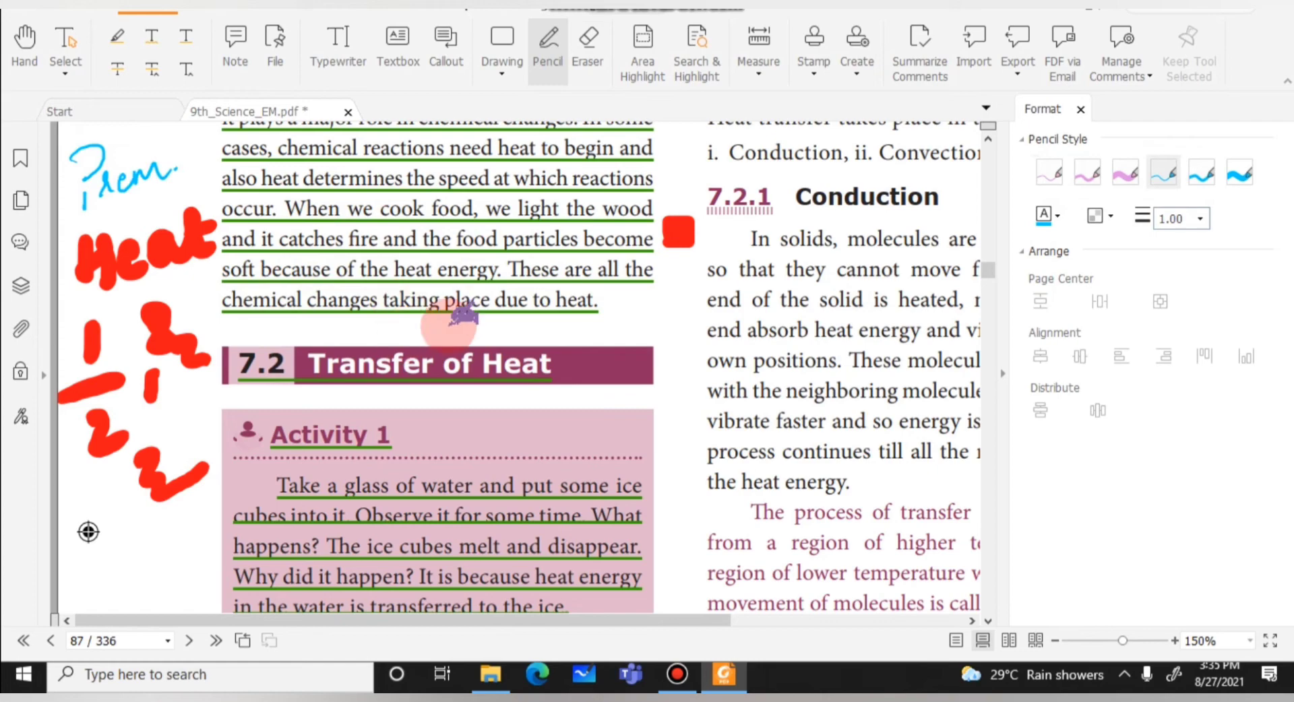
left_click_drag(502, 316, 476, 325)
left_click(507, 330)
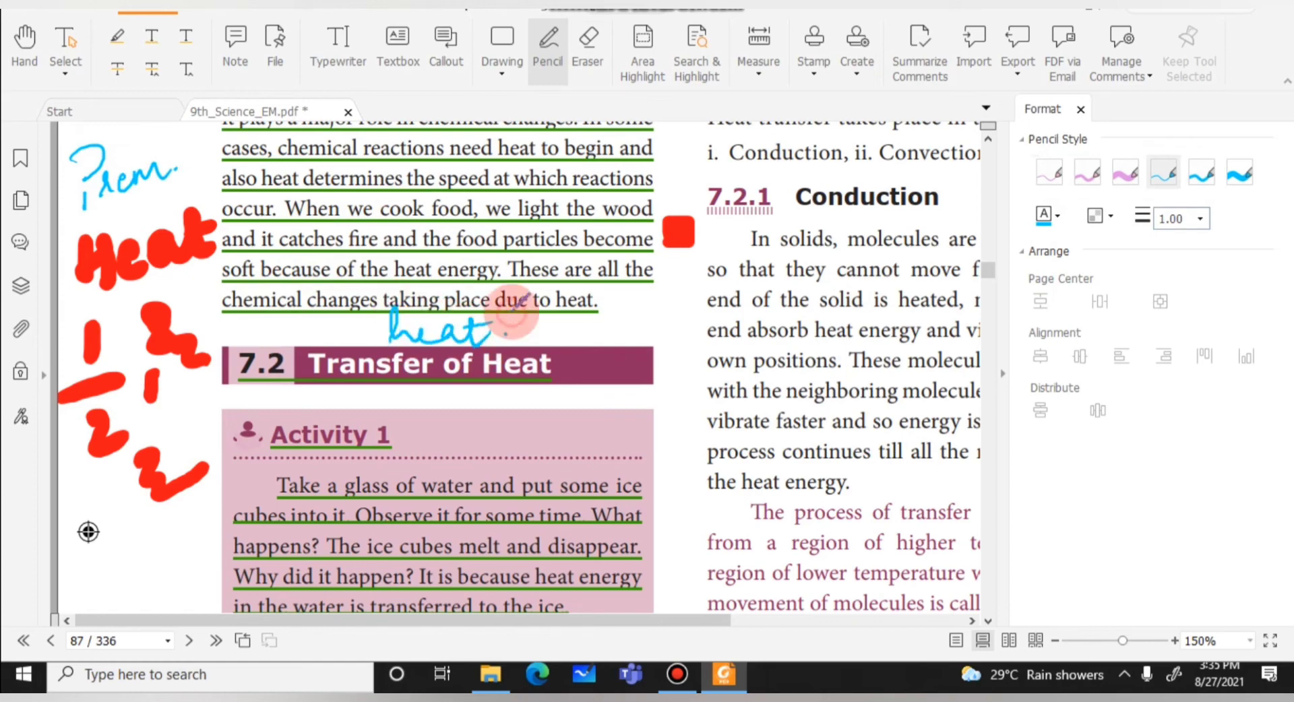
left_click(1080, 110)
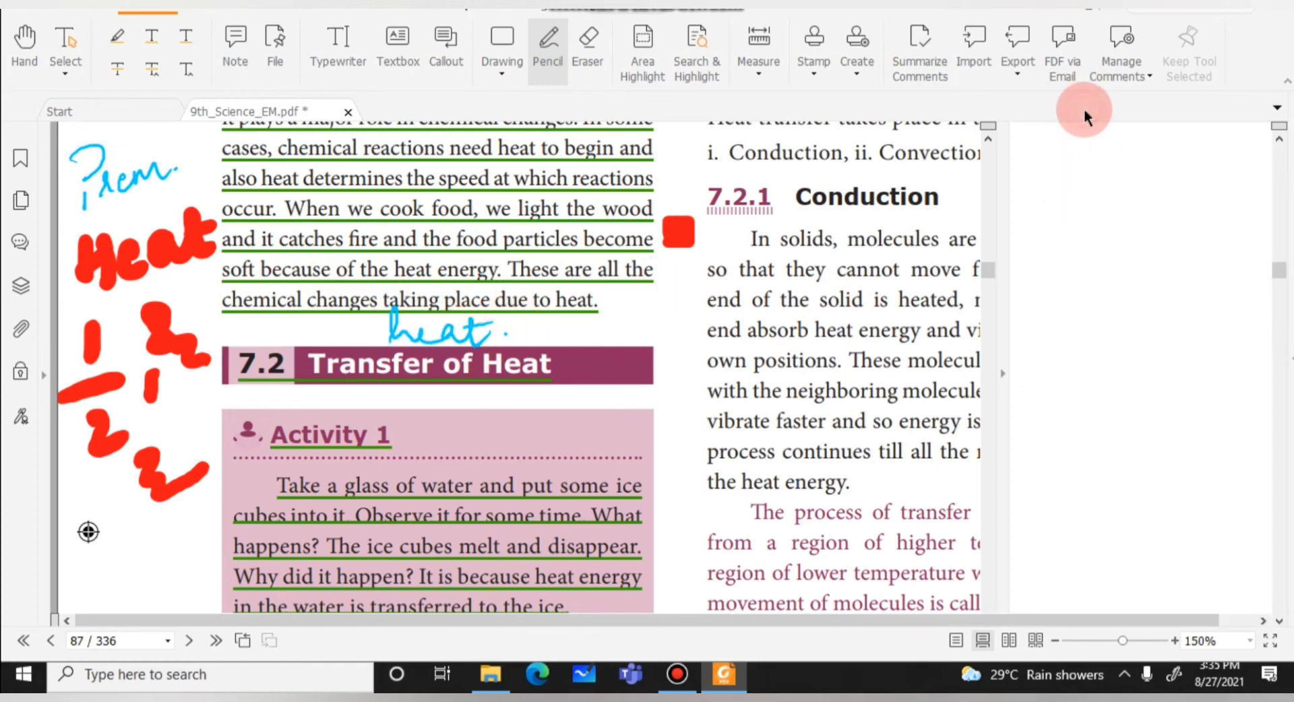
Erase the red margin handwriting, then undo a trial wavy underline on 'In solids,'
left_click(588, 41)
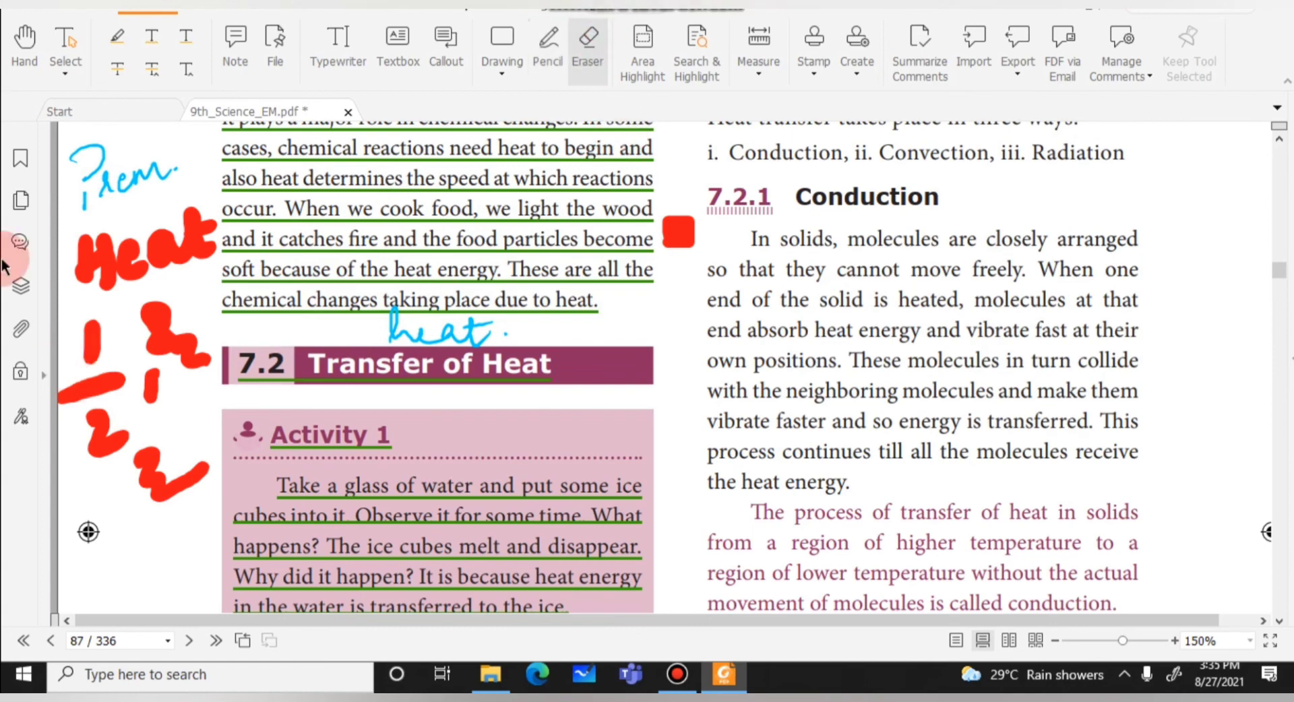
mouse_move(87, 243)
left_mouse_down()
mouse_move(174, 275)
mouse_move(118, 330)
mouse_move(246, 257)
mouse_move(198, 215)
mouse_move(161, 263)
mouse_move(87, 249)
mouse_move(135, 287)
mouse_move(141, 262)
mouse_move(209, 364)
mouse_move(148, 392)
mouse_move(162, 128)
left_mouse_up()
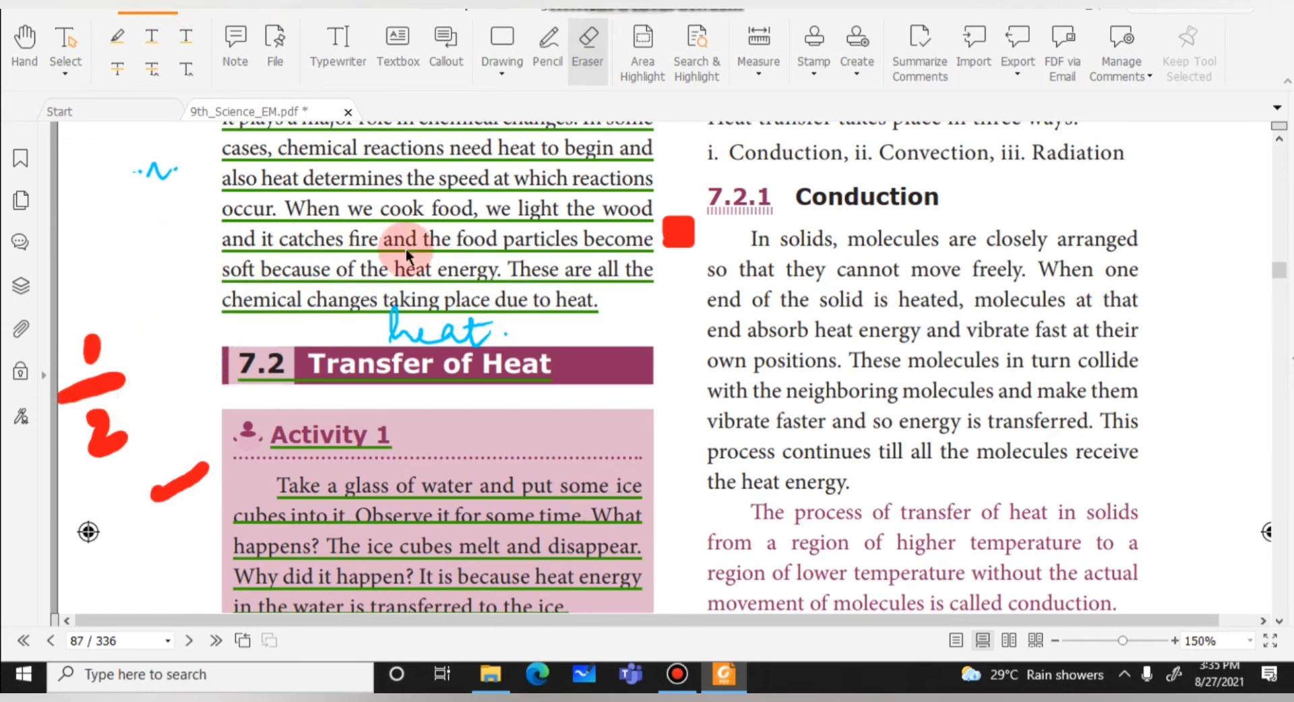
left_click(151, 36)
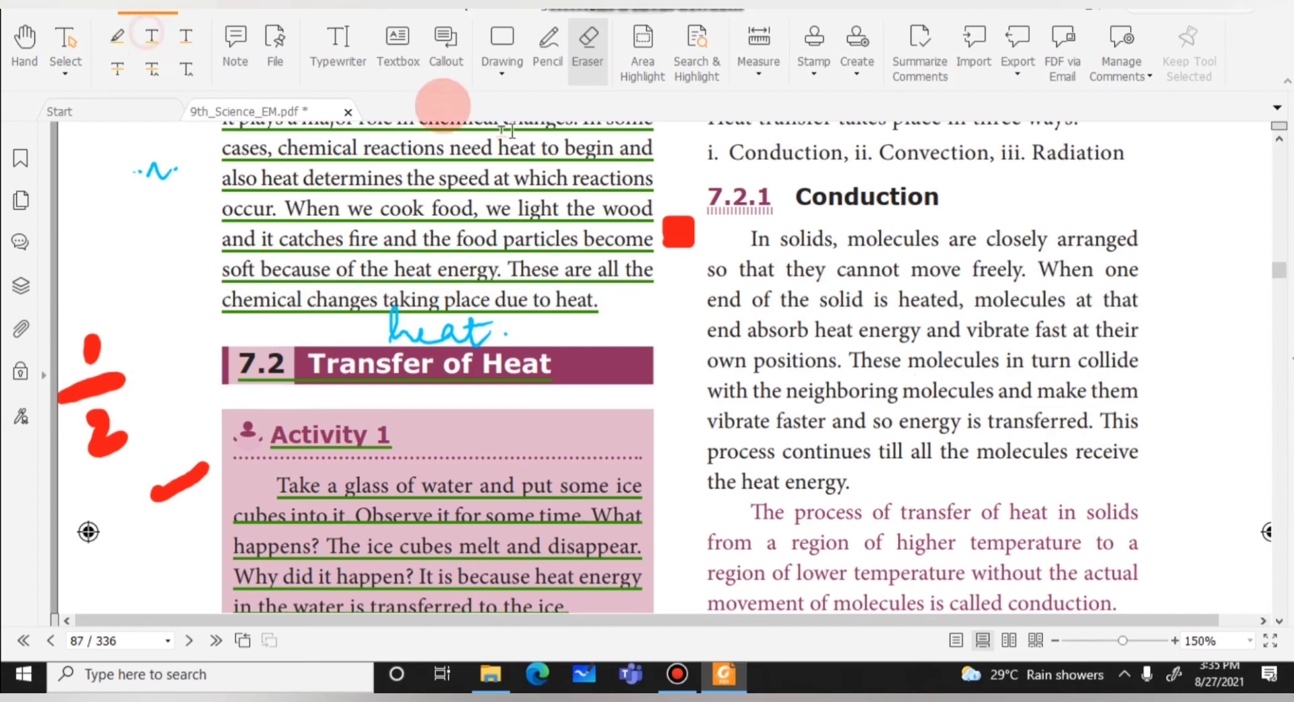
left_click_drag(744, 244, 839, 244)
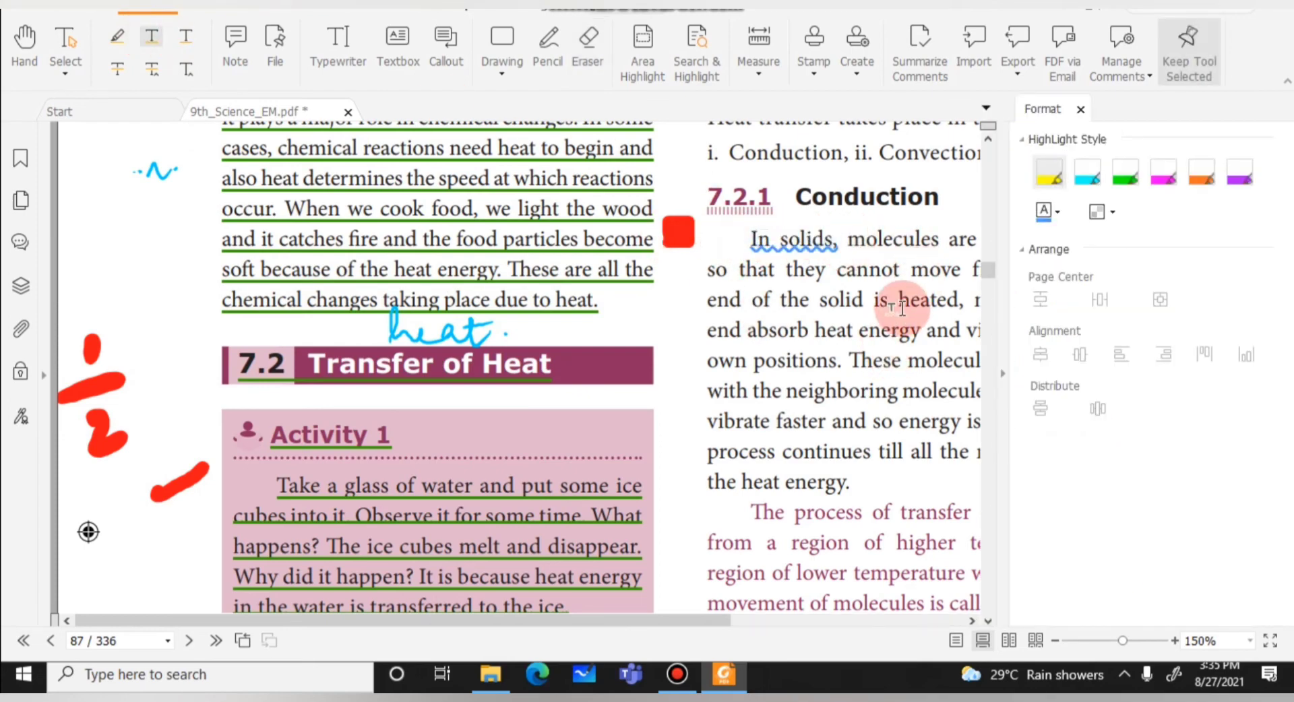
key("ctrl+z")
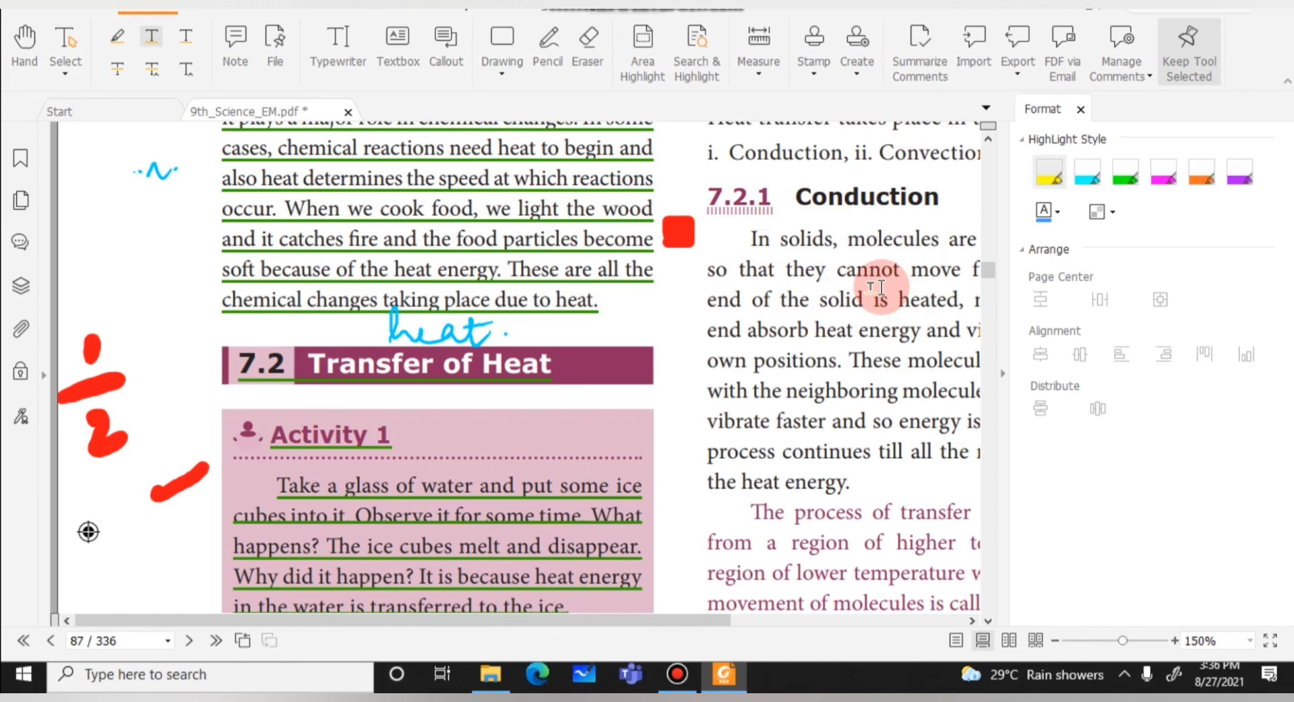
left_click(216, 9)
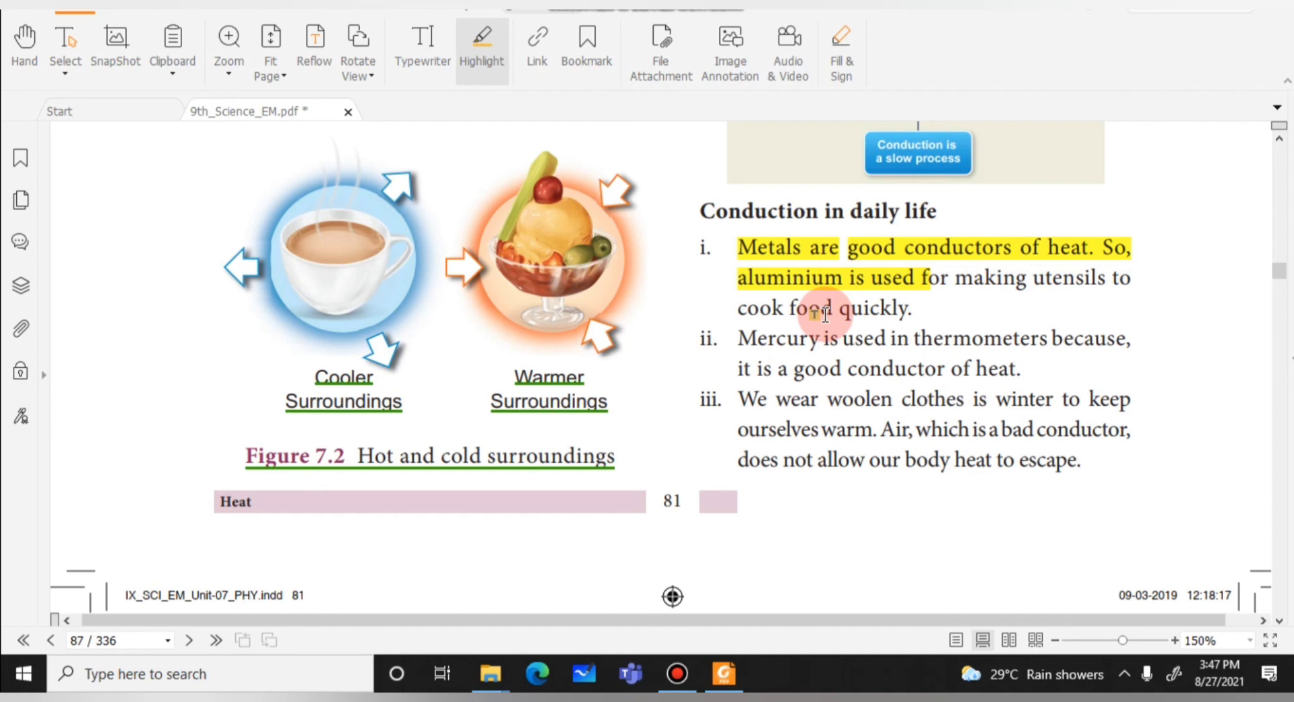
Close the 9th_Science_EM.pdf textbook document
left_click(1122, 17)
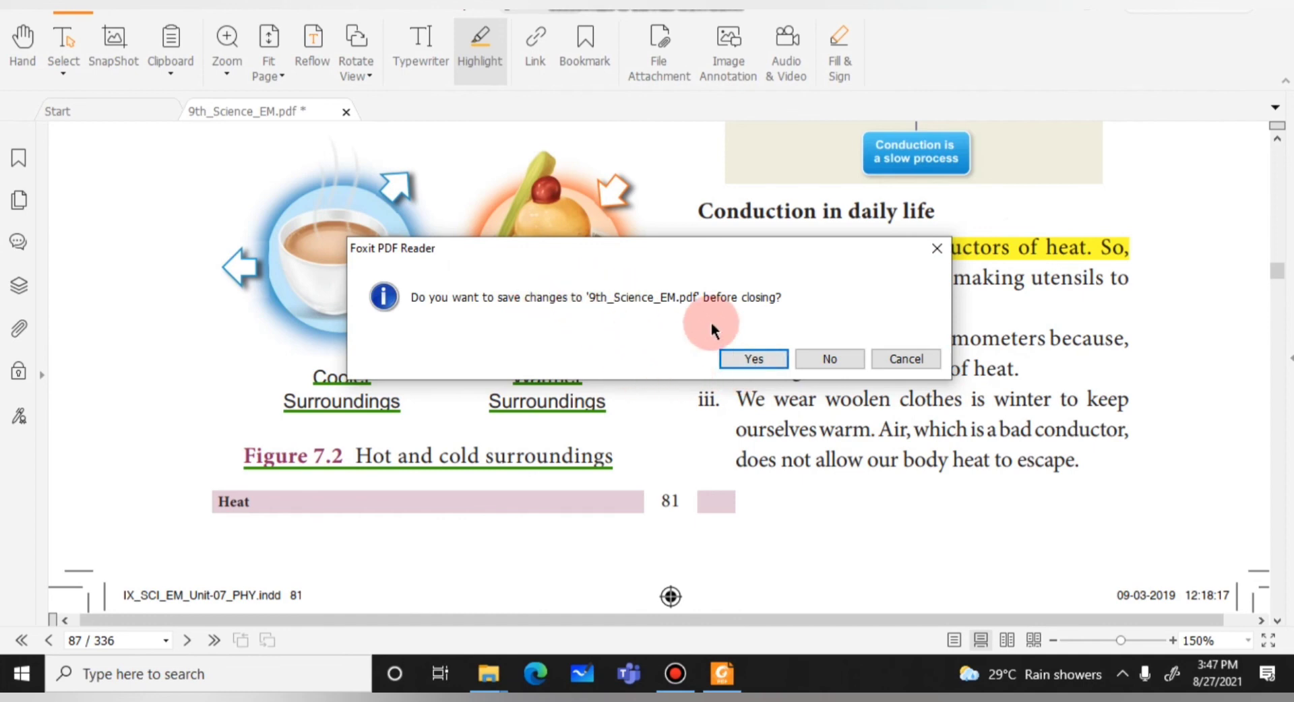
Save the changes to 9th_Science_EM.pdf before it closes
left_click(751, 357)
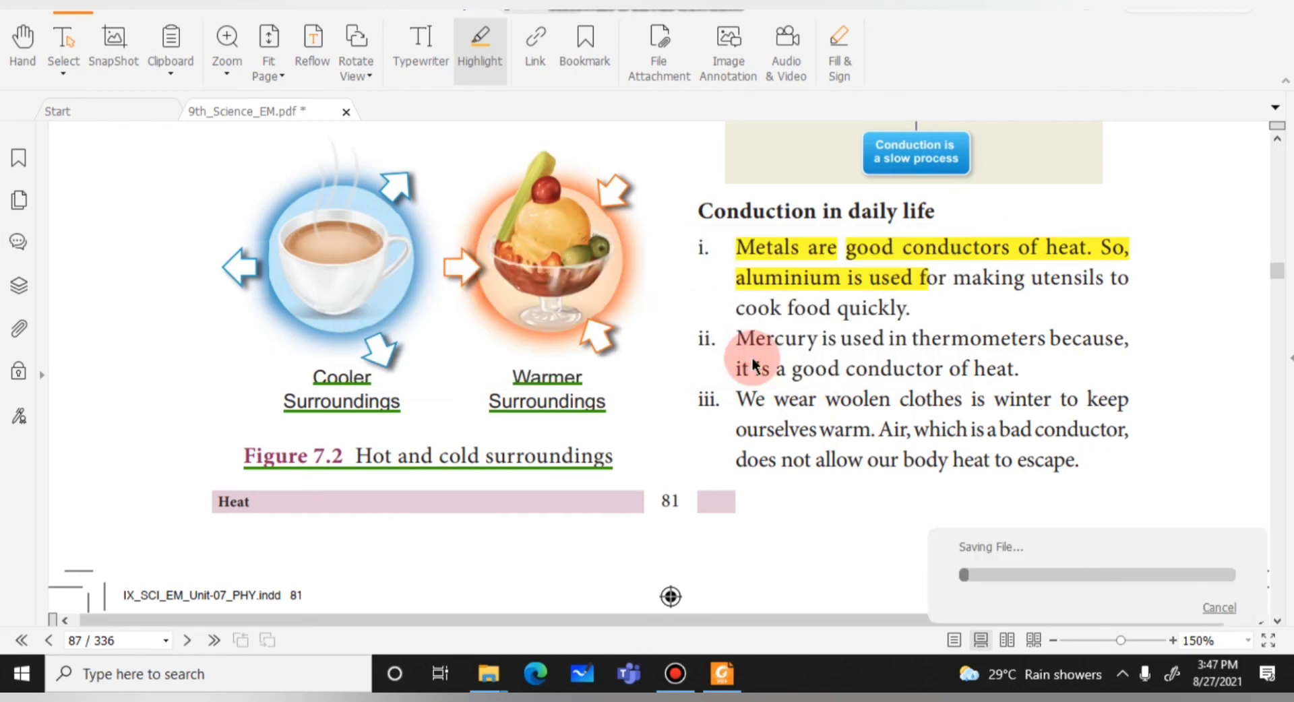